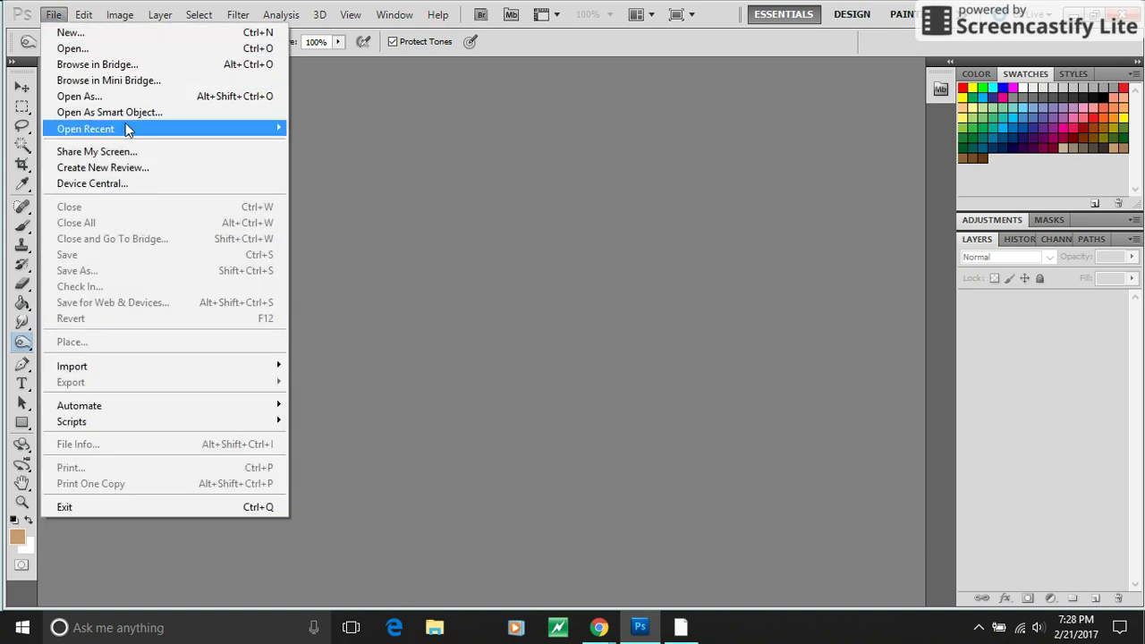
- Open the recent hamburger .psd file and select the Rectangular Marquee Tool
{"action": "mouse_move", "coordinate": [127, 130]}
{"action": "left_click", "coordinate": [350, 125]}
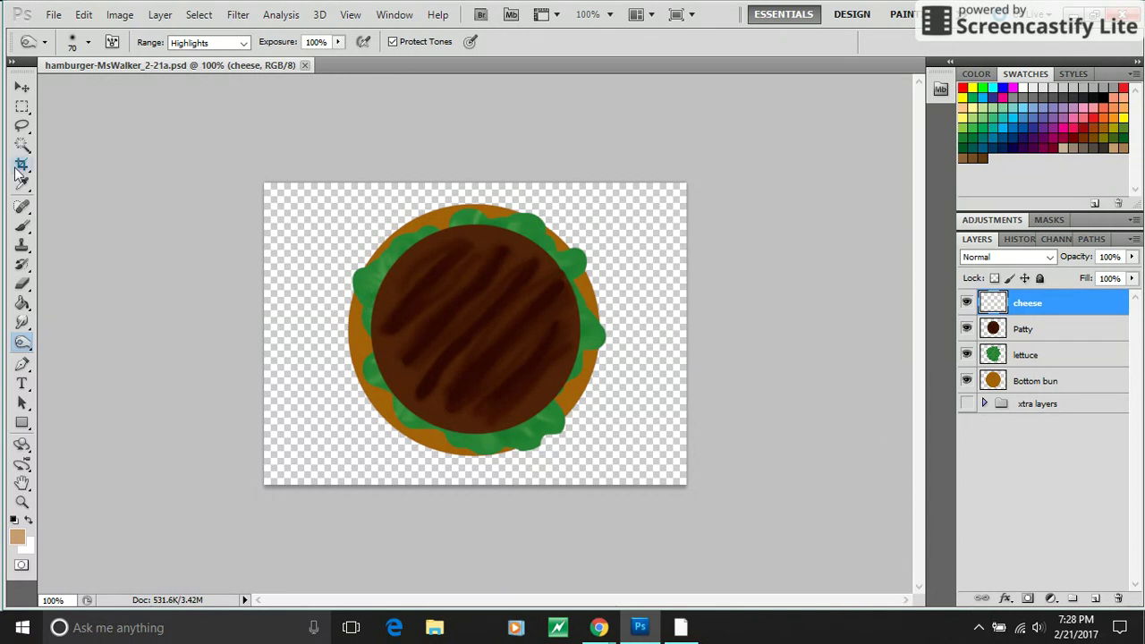
{"action": "left_click", "coordinate": [19, 108]}
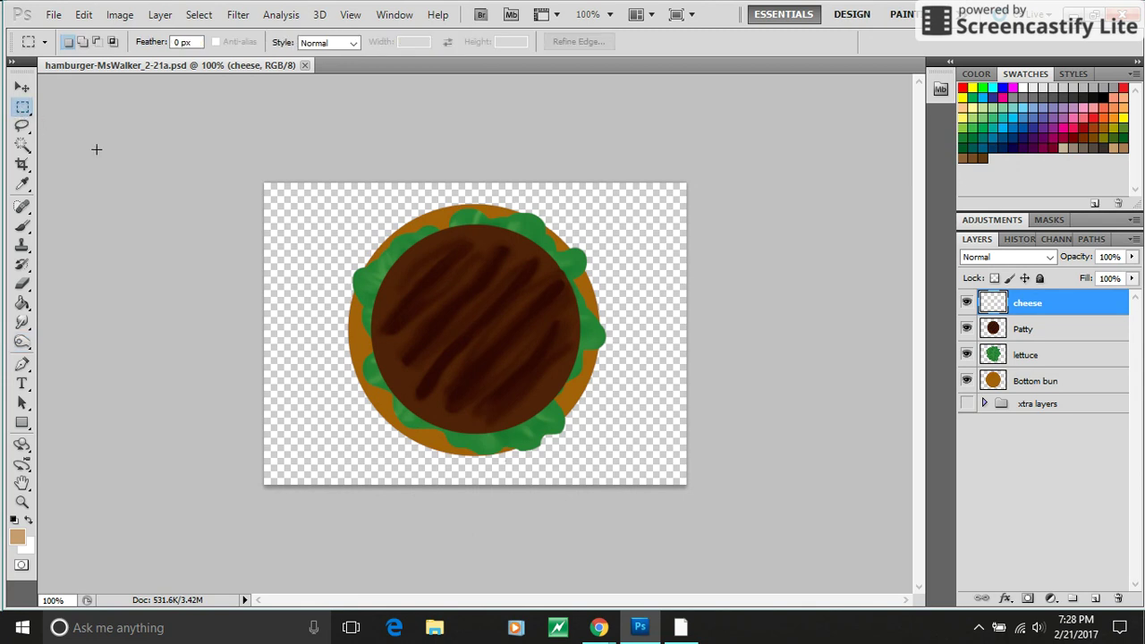
{"action": "left_click", "coordinate": [25, 110]}
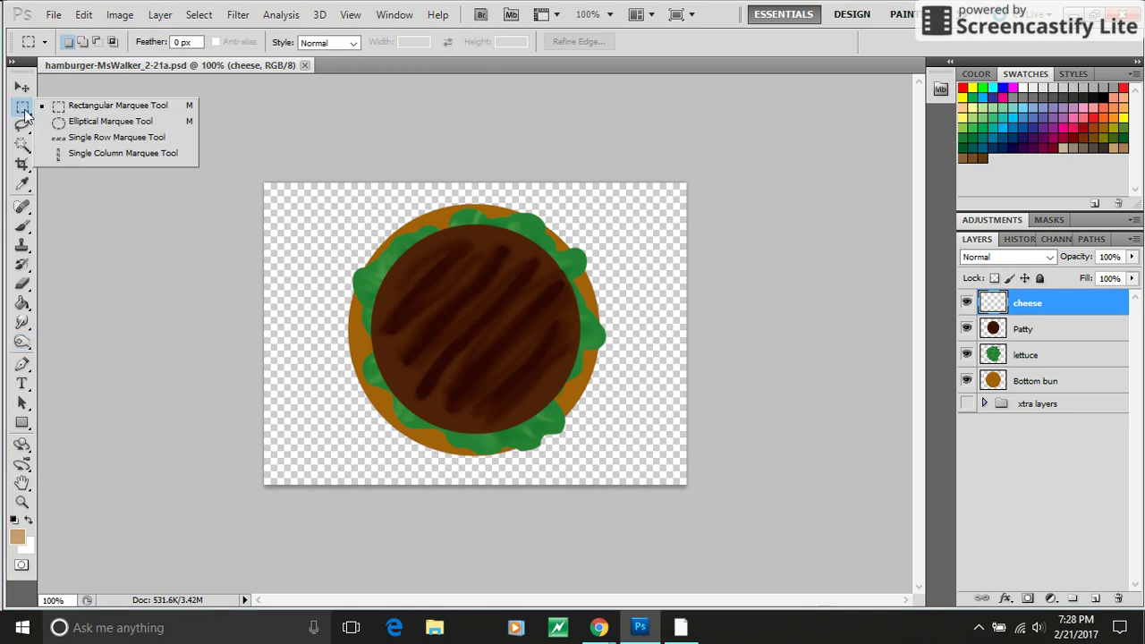
- Select a large square over the patty and fill it with yellow using the Paint Bucket
{"action": "left_click", "coordinate": [96, 108]}
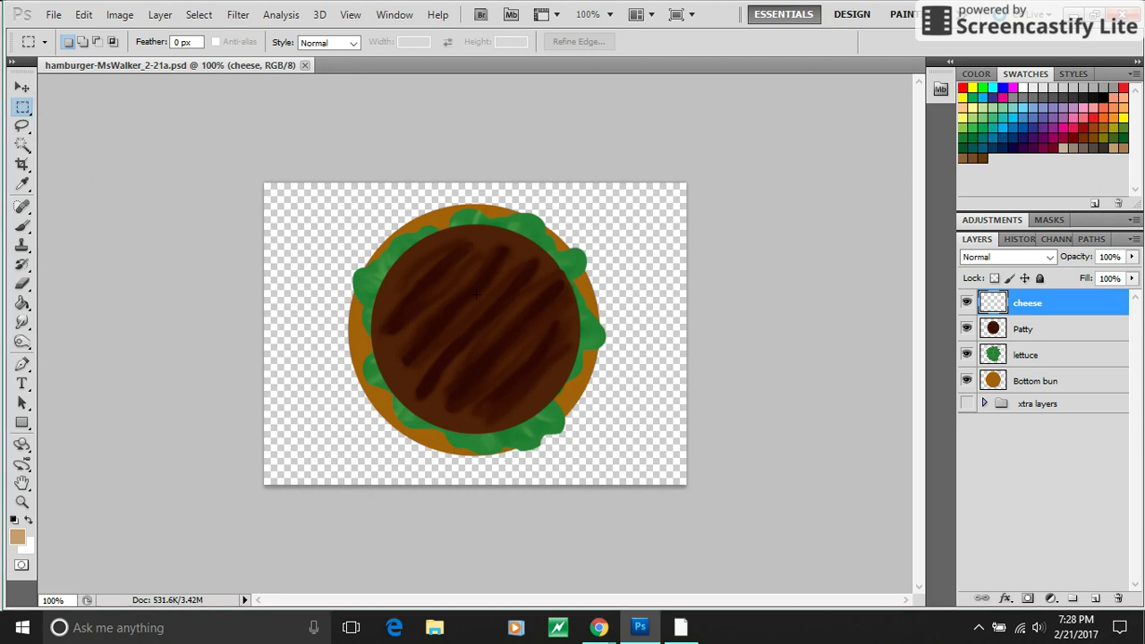
{"action": "left_click_drag", "start_coordinate": [429, 283], "coordinate": [562, 414]}
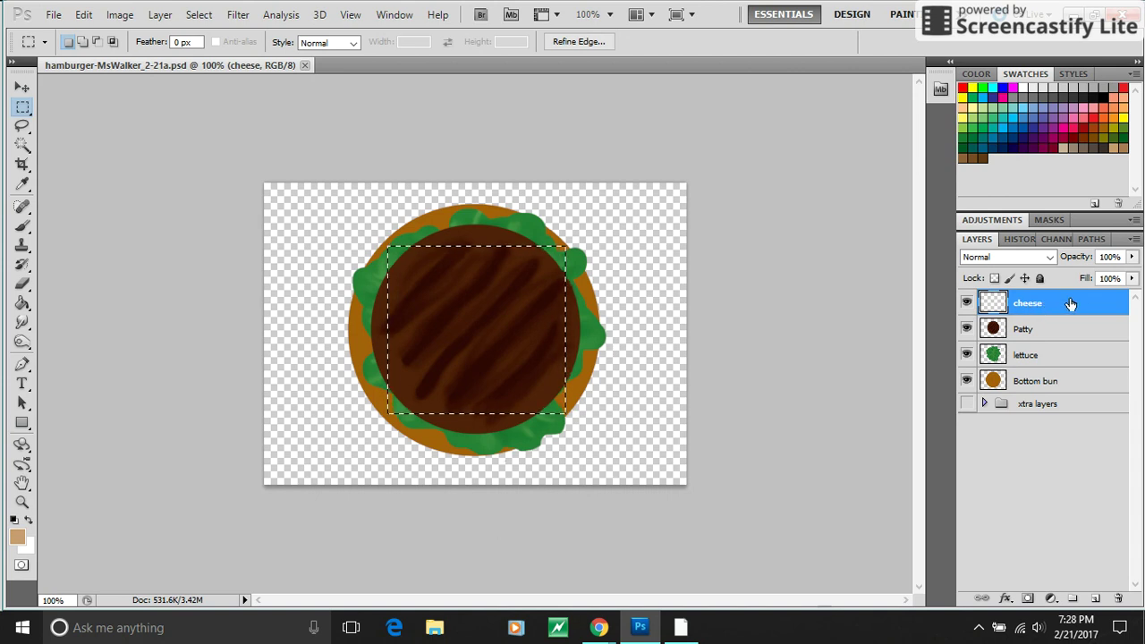
{"action": "left_click", "coordinate": [23, 305]}
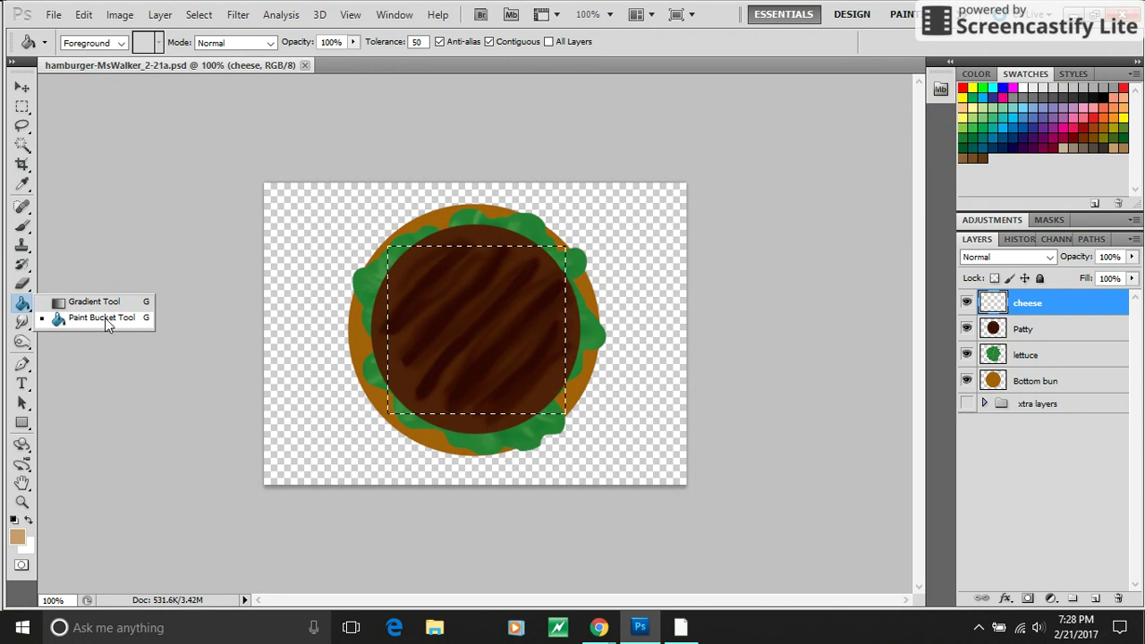
{"action": "left_click", "coordinate": [93, 302]}
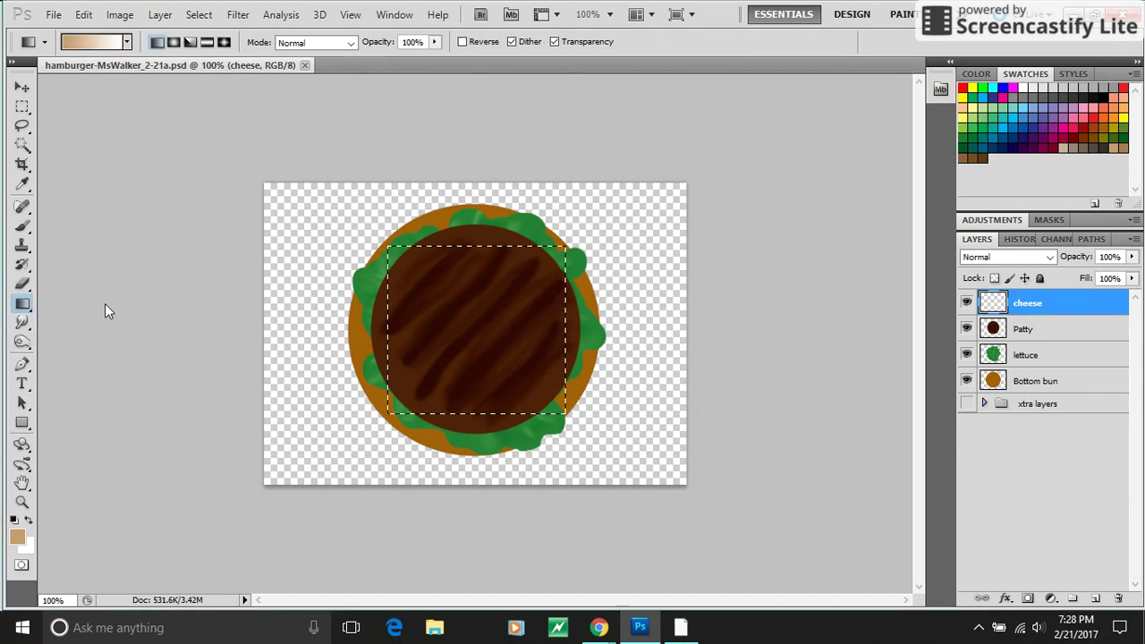
{"action": "left_click", "coordinate": [21, 309]}
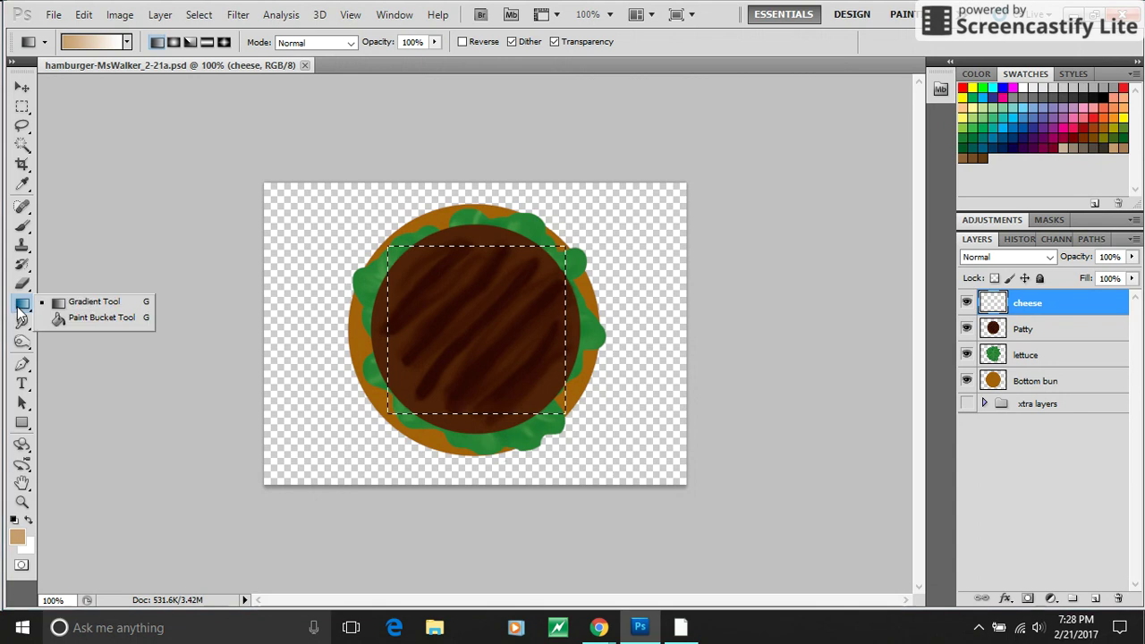
{"action": "left_click", "coordinate": [101, 318]}
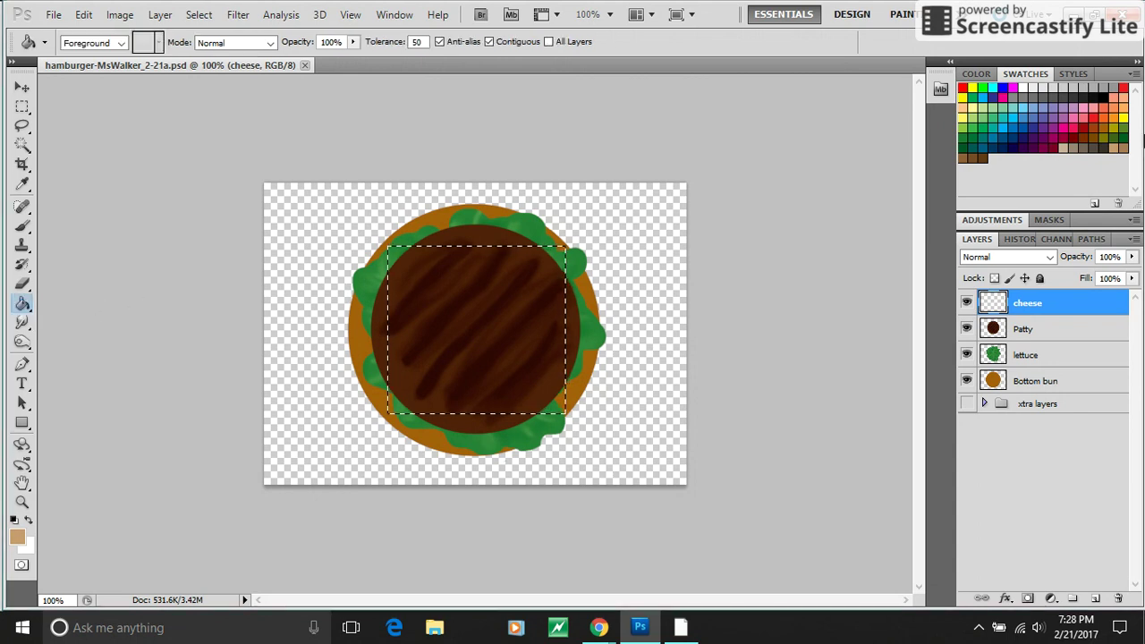
{"action": "left_click", "coordinate": [1121, 118]}
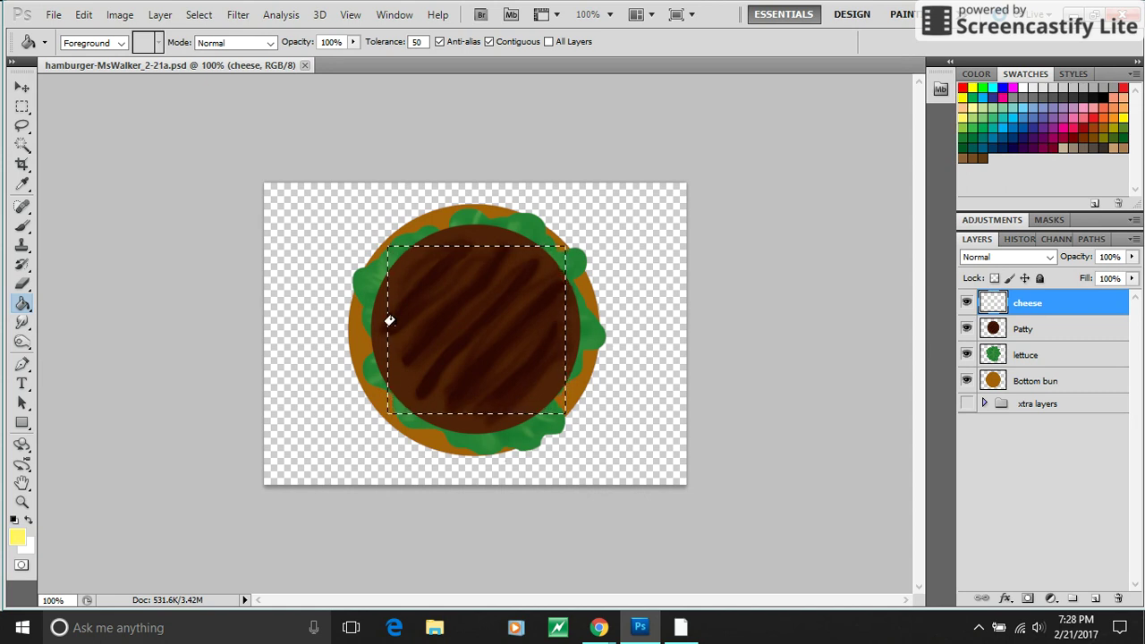
{"action": "left_click", "coordinate": [446, 309]}
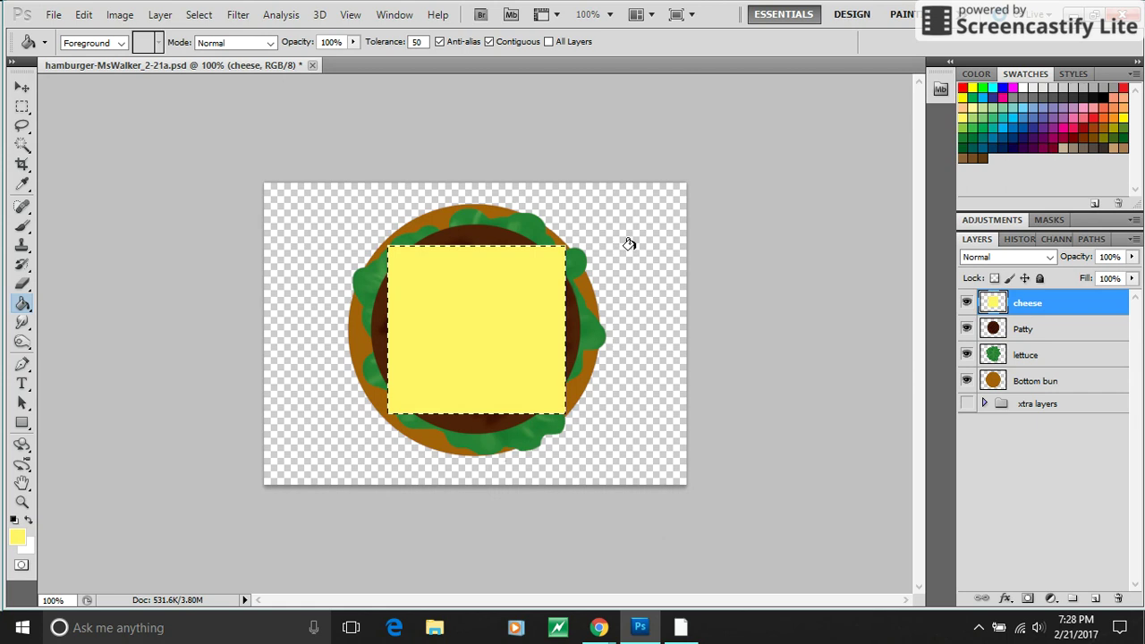
- Erase two 45 px holes and four 25 px holes through the yellow cheese
{"action": "left_click", "coordinate": [22, 225]}
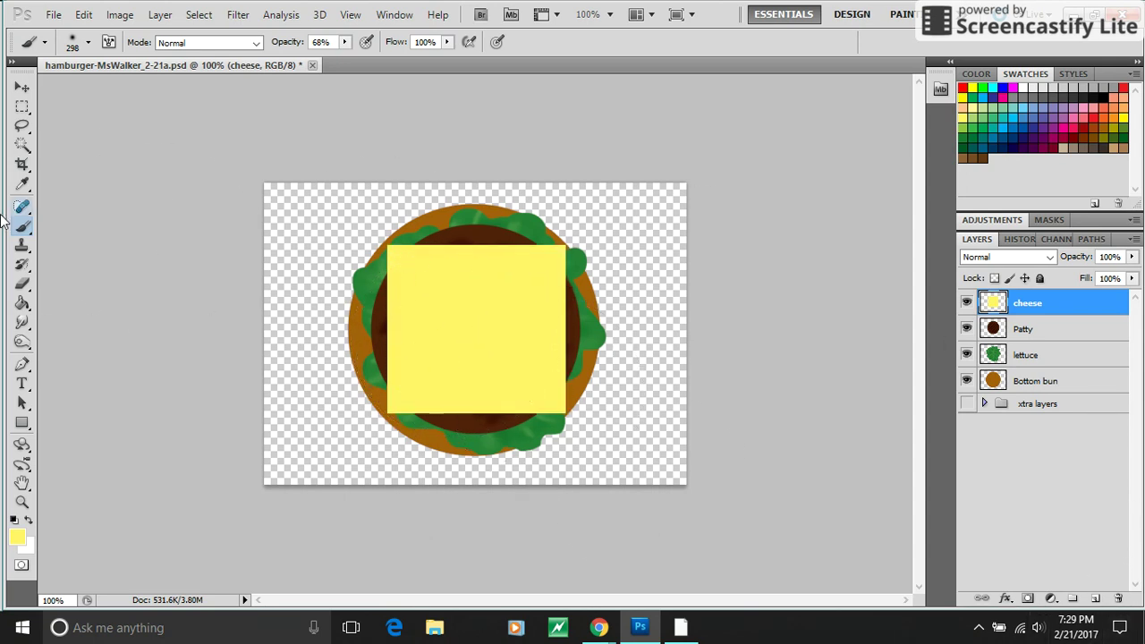
{"action": "left_click", "coordinate": [22, 283]}
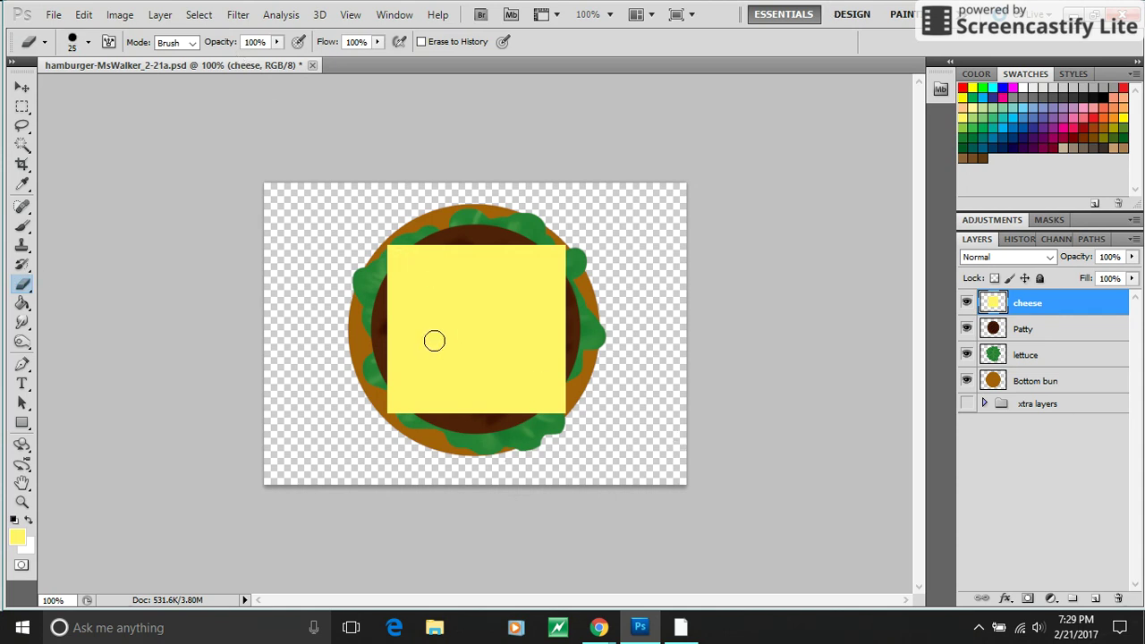
{"action": "key", "text": "bracketright"}
{"action": "key", "text": "bracketright"}
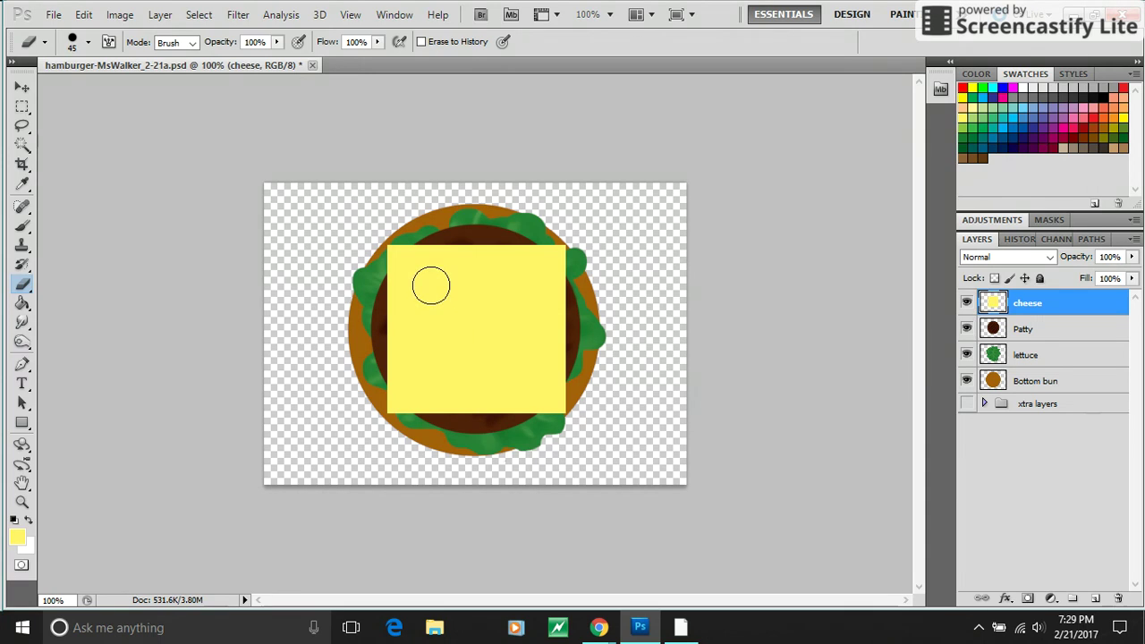
{"action": "left_click", "coordinate": [434, 285]}
{"action": "left_click", "coordinate": [504, 376]}
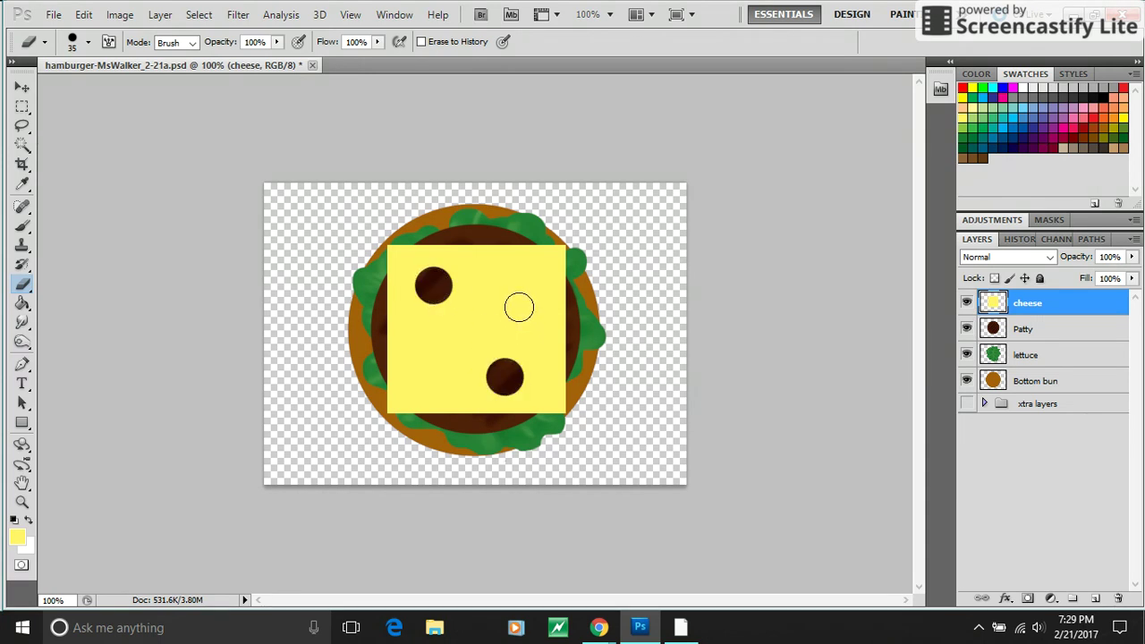
{"action": "key", "text": "bracketleft"}
{"action": "key", "text": "bracketleft"}
{"action": "left_click", "coordinate": [493, 292]}
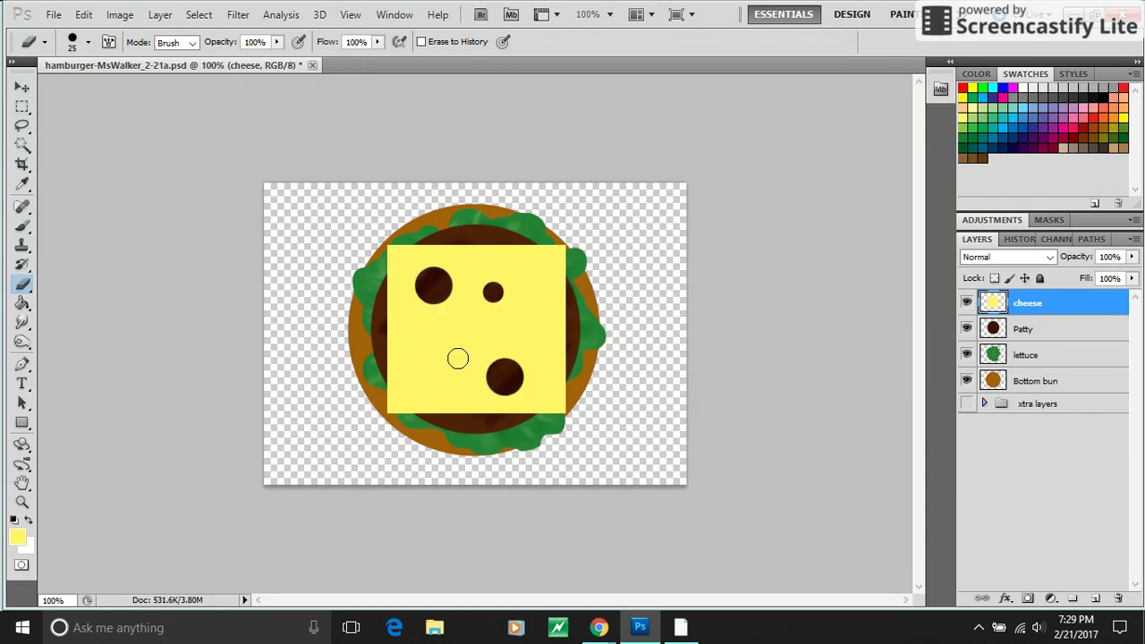
{"action": "left_click", "coordinate": [411, 373]}
{"action": "left_click", "coordinate": [463, 356]}
{"action": "left_click", "coordinate": [526, 320]}
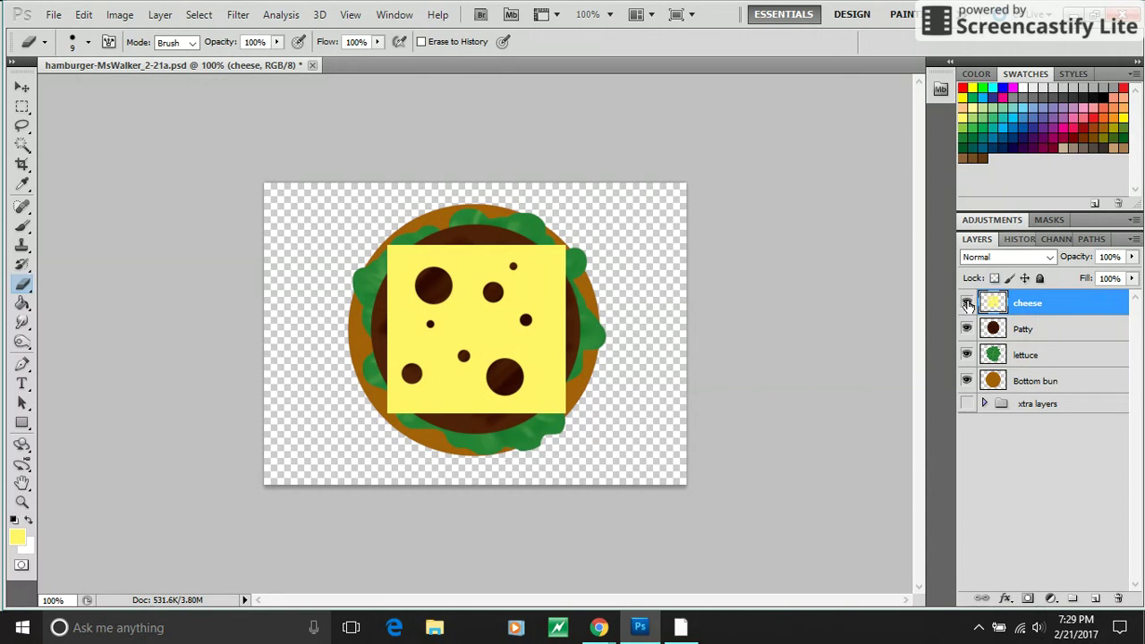
- Hide the cheese layer and make the Patty layer active
{"action": "left_click", "coordinate": [1030, 335]}
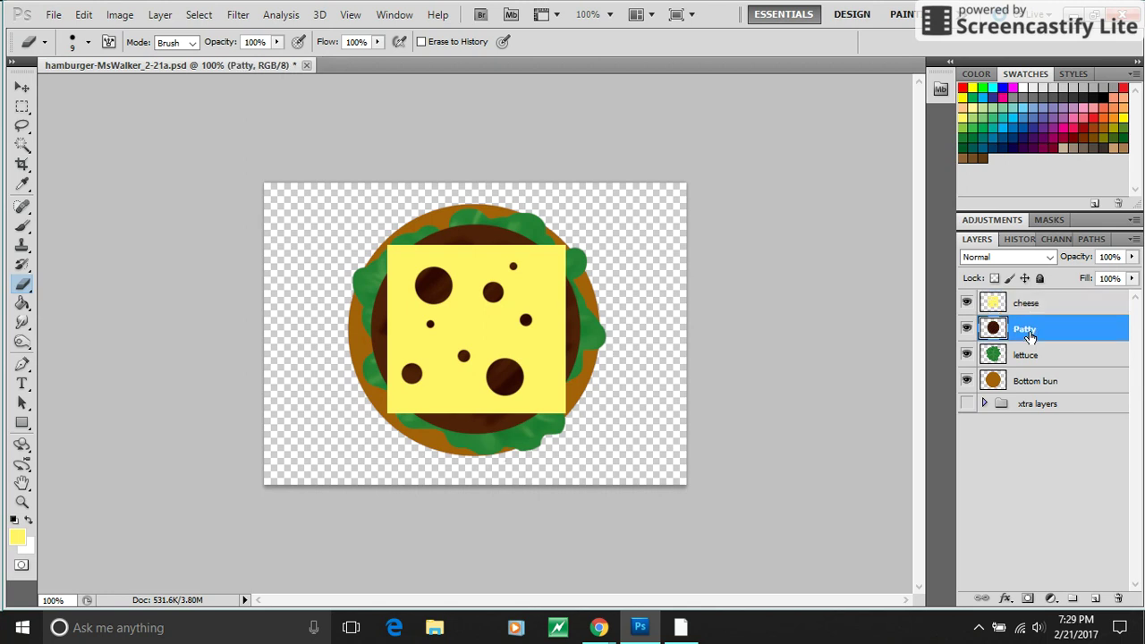
{"action": "left_click", "coordinate": [1030, 304]}
{"action": "left_click", "coordinate": [1030, 330]}
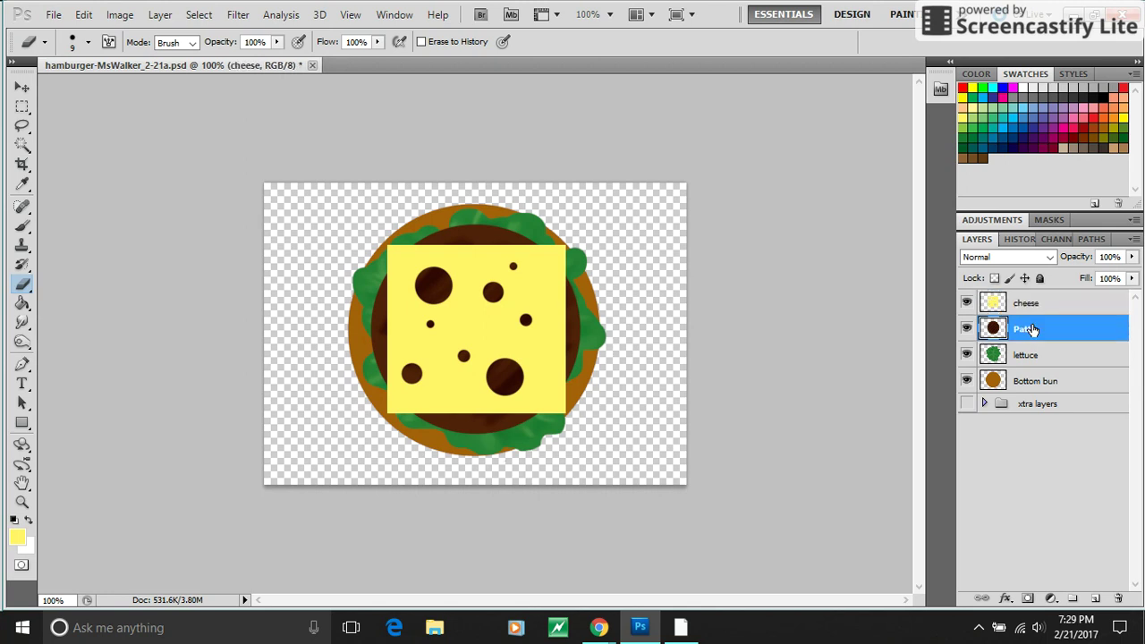
{"action": "left_click", "coordinate": [1029, 306]}
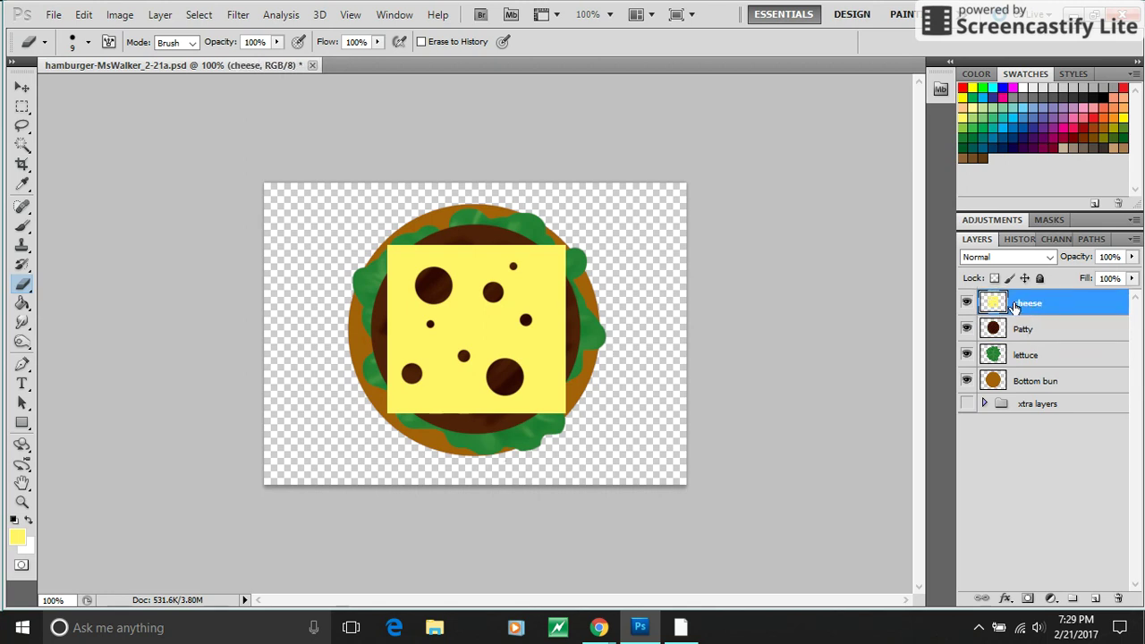
{"action": "left_click", "coordinate": [966, 304]}
{"action": "left_click", "coordinate": [1033, 333]}
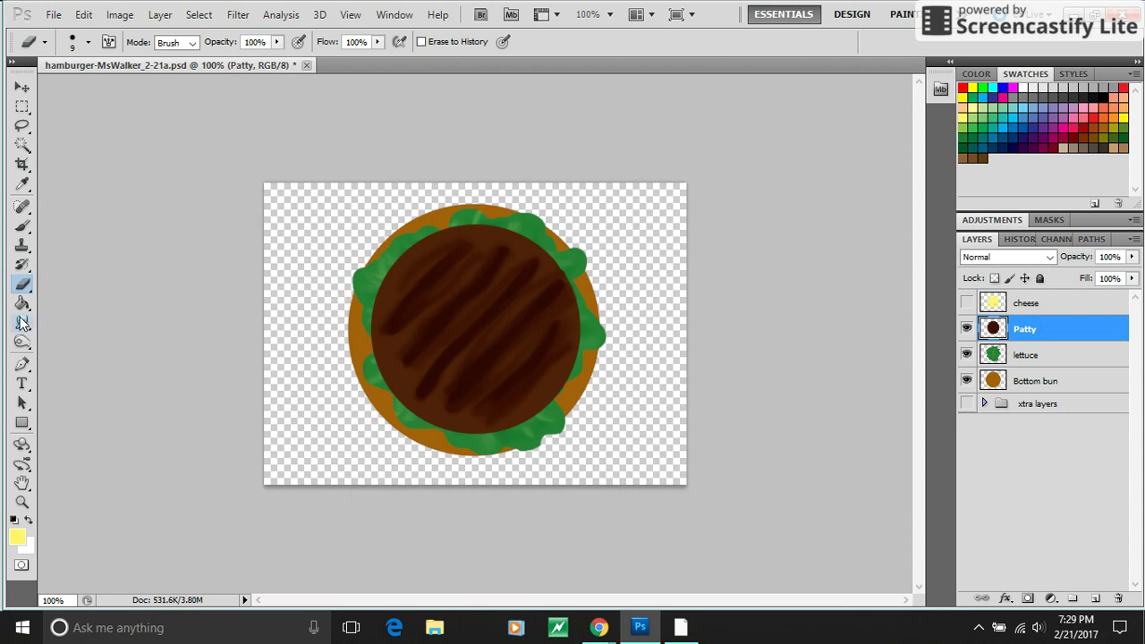
- Choose the Burn Tool and select the Bottom bun layer
{"action": "left_click", "coordinate": [22, 343]}
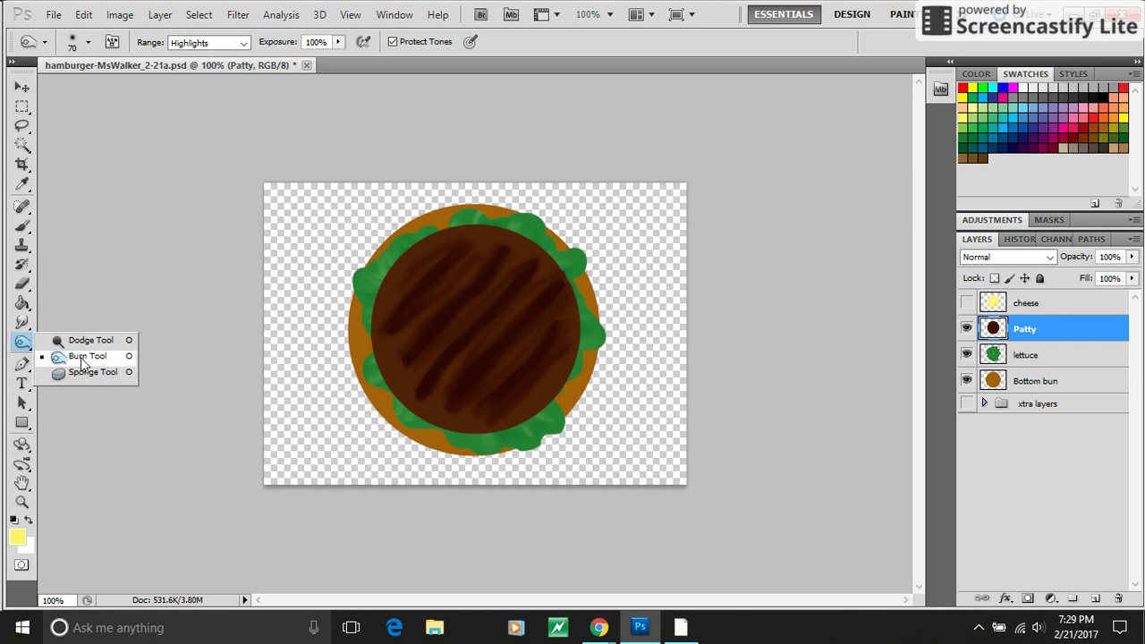
{"action": "left_click", "coordinate": [84, 358]}
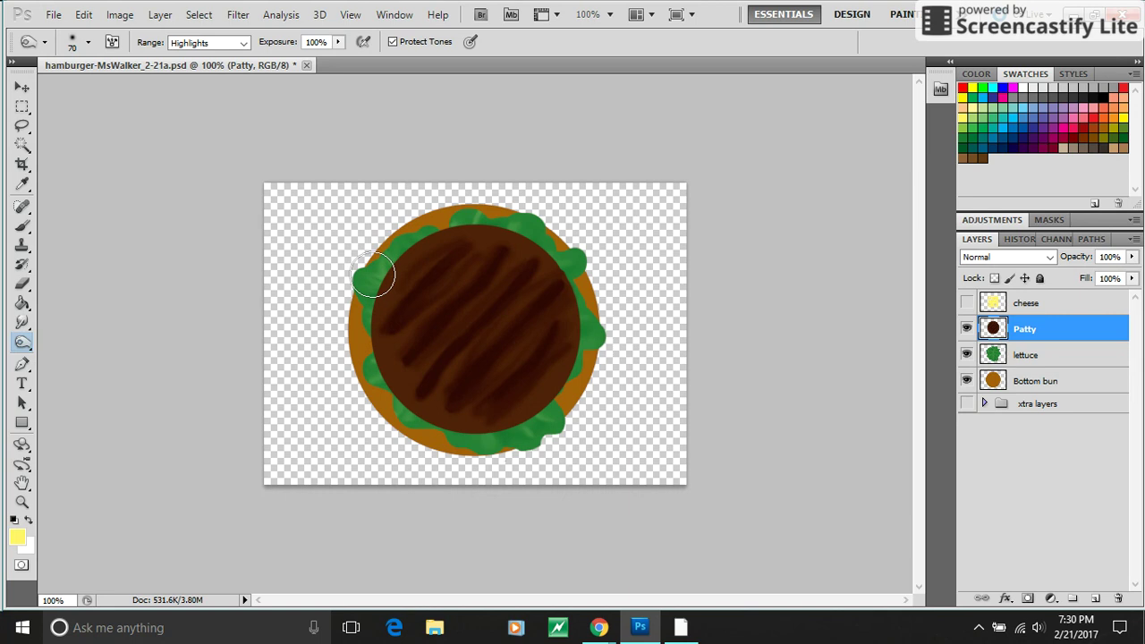
{"action": "left_click", "coordinate": [21, 349]}
{"action": "left_click", "coordinate": [86, 356]}
{"action": "left_click", "coordinate": [1027, 382]}
- Hide the lettuce and Patty layers and set the burn to Highlights at 99% exposure
{"action": "left_click", "coordinate": [966, 355]}
{"action": "left_click", "coordinate": [966, 329]}
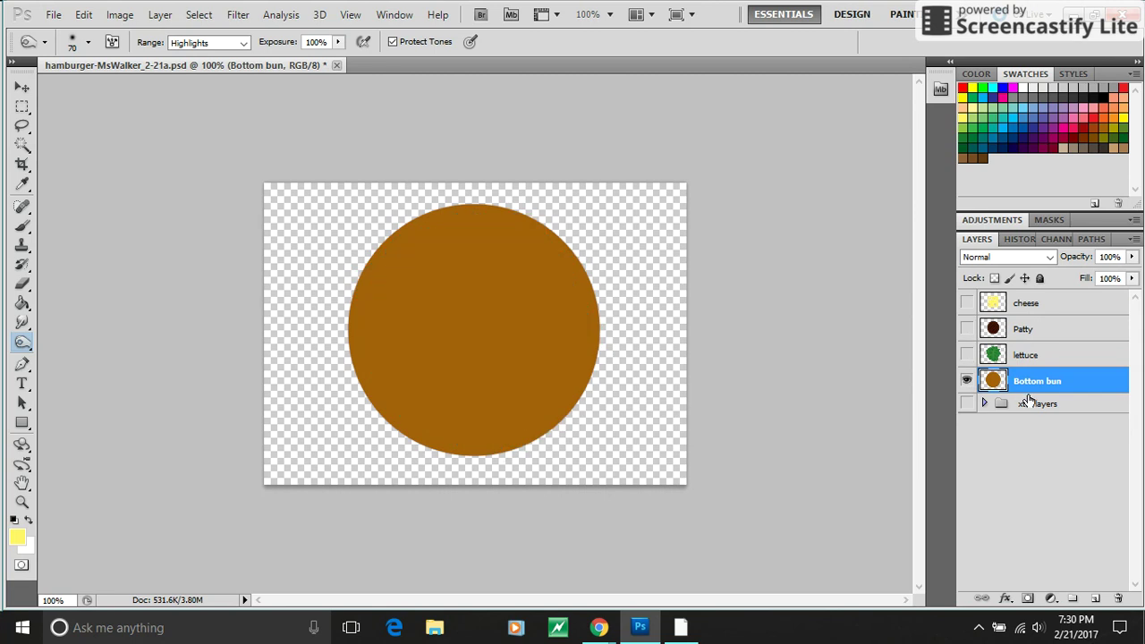
{"action": "left_click", "coordinate": [243, 42]}
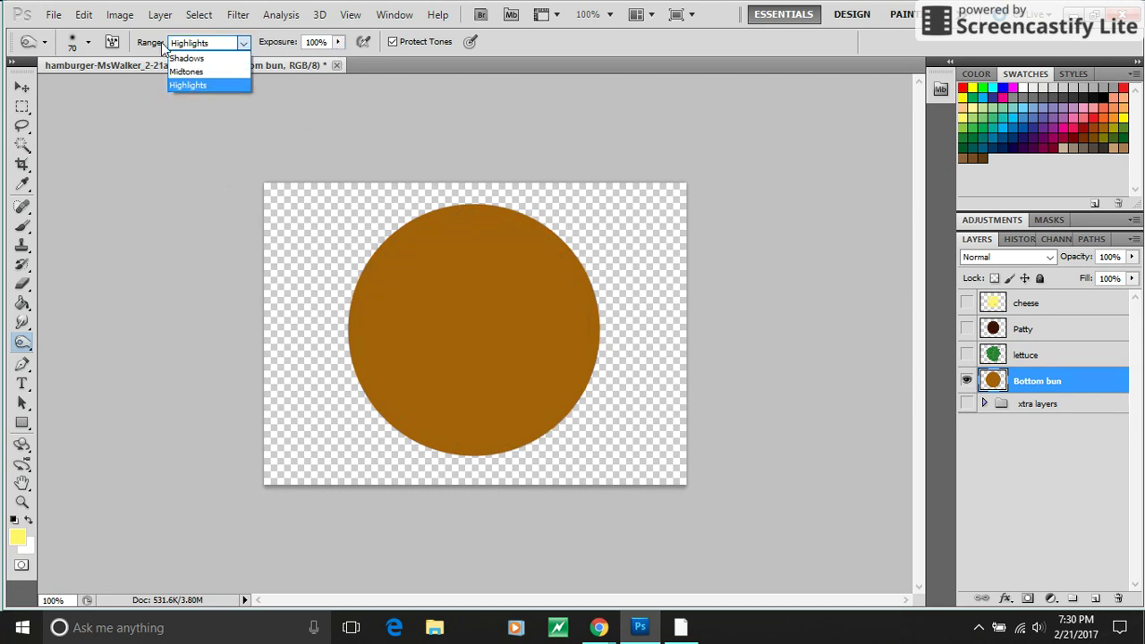
{"action": "left_click", "coordinate": [220, 85]}
{"action": "left_click", "coordinate": [338, 42]}
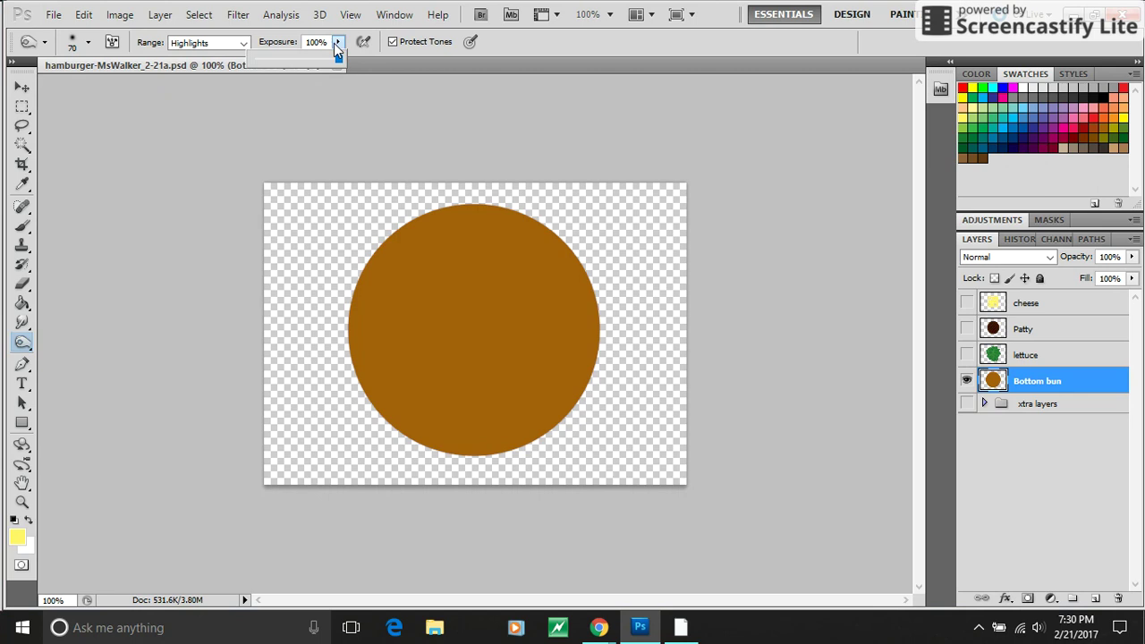
{"action": "mouse_move", "coordinate": [341, 59]}
{"action": "left_mouse_down"}
{"action": "mouse_move", "coordinate": [271, 60]}
{"action": "mouse_move", "coordinate": [345, 64]}
{"action": "left_mouse_up"}
- Pick a hard round brush at 100% hardness, then undo a trial burn stroke on the bun
{"action": "left_click", "coordinate": [88, 43]}
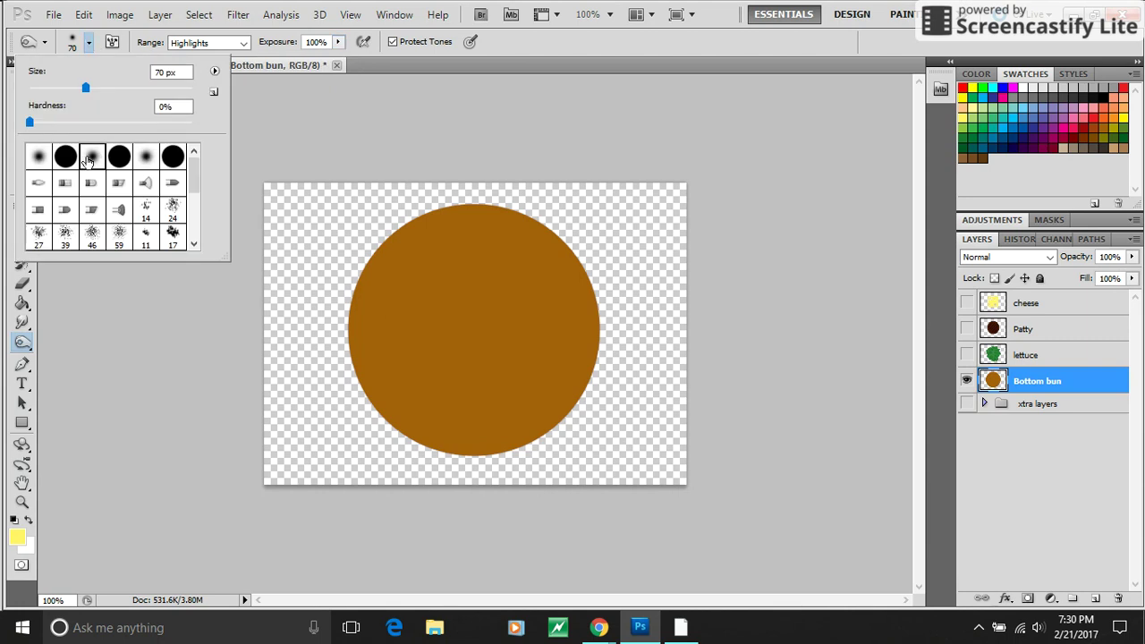
{"action": "left_click", "coordinate": [65, 158]}
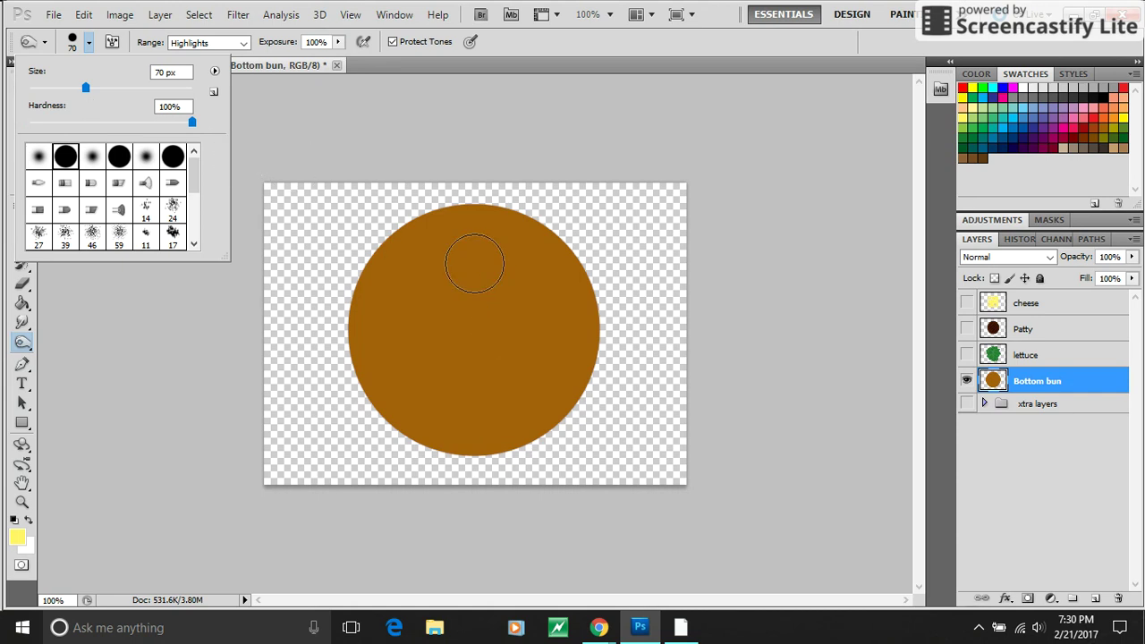
{"action": "left_click", "coordinate": [491, 286]}
{"action": "mouse_move", "coordinate": [505, 286]}
{"action": "left_mouse_down"}
{"action": "mouse_move", "coordinate": [485, 355]}
{"action": "mouse_move", "coordinate": [555, 358]}
{"action": "mouse_move", "coordinate": [496, 421]}
{"action": "mouse_move", "coordinate": [420, 430]}
{"action": "mouse_move", "coordinate": [469, 440]}
{"action": "left_mouse_up"}
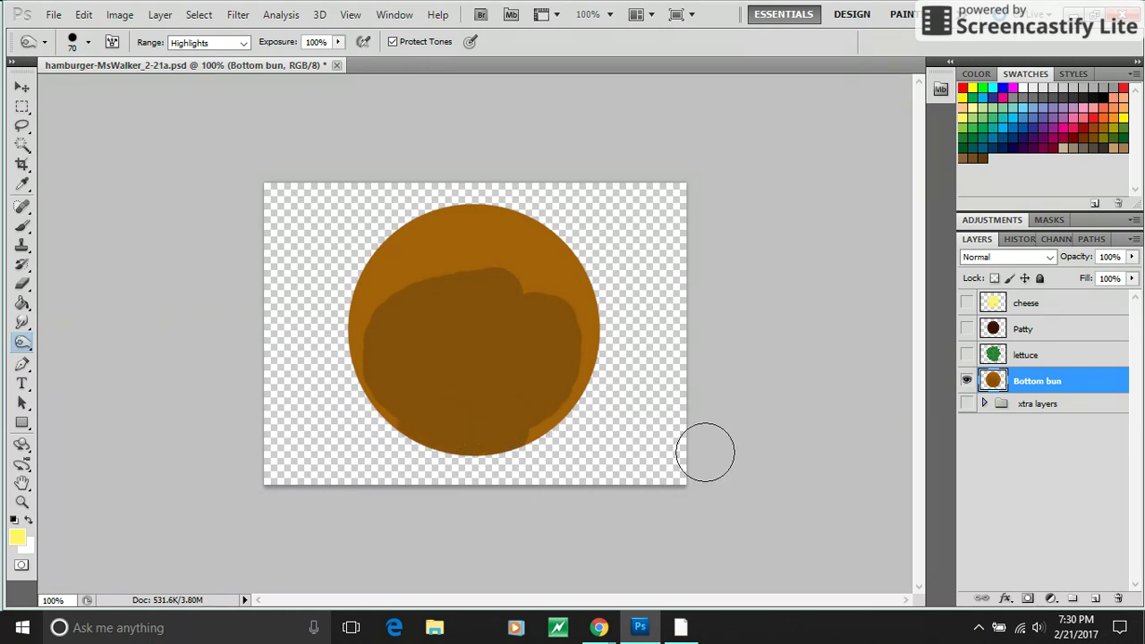
{"action": "key", "text": "ctrl+z"}
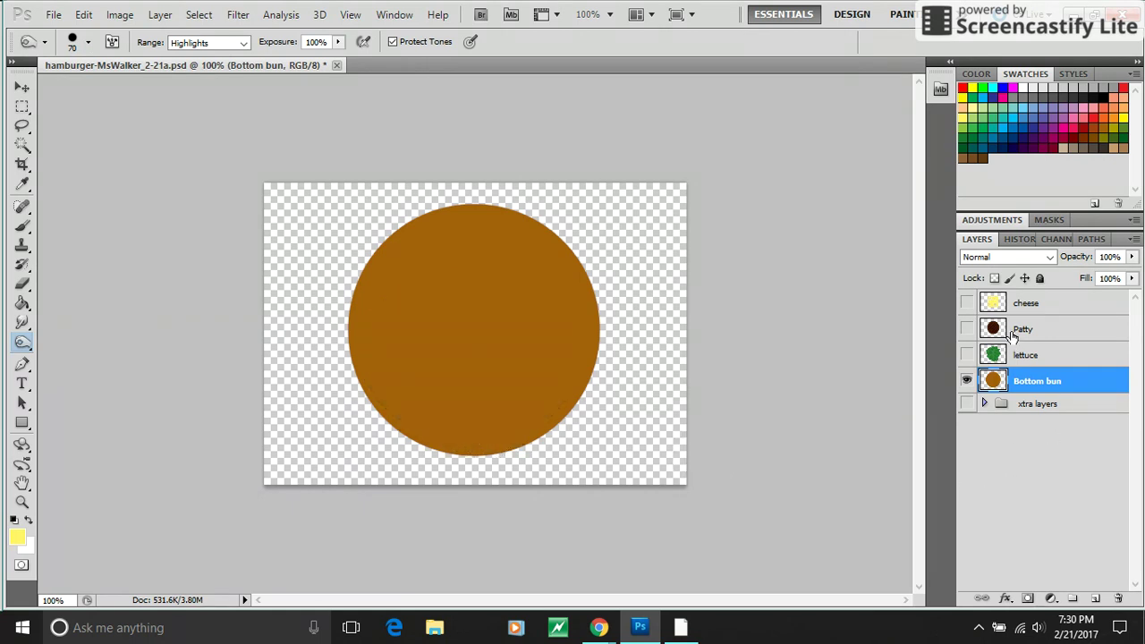
- Show the Patty layer again and undo a trial lightening stroke on the bun's top edge
{"action": "left_click", "coordinate": [966, 329]}
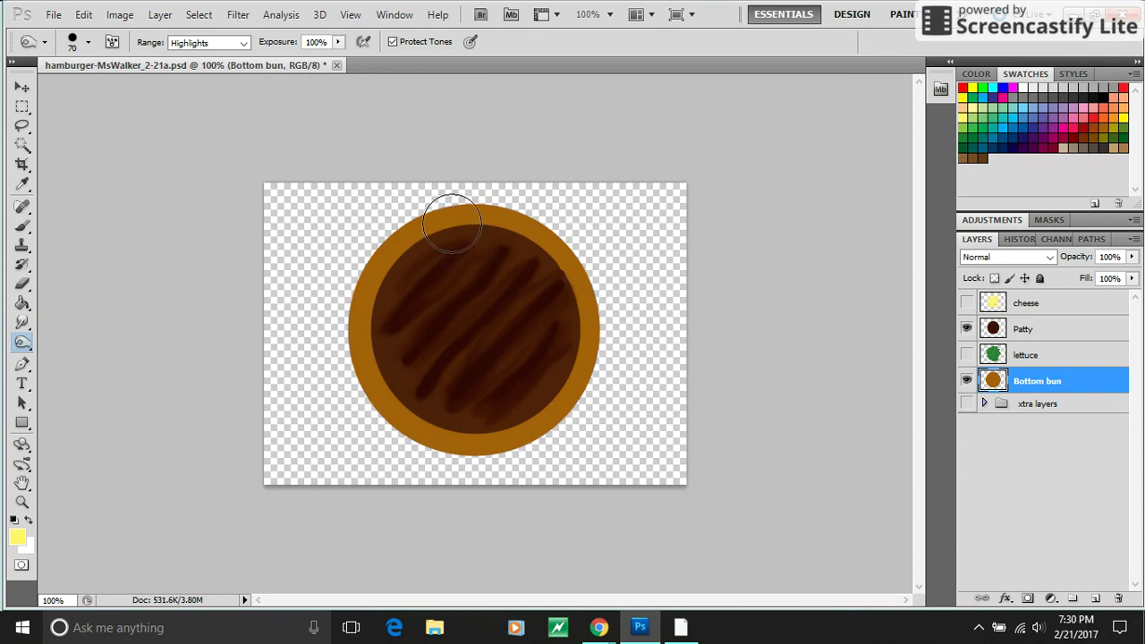
{"action": "left_click", "coordinate": [338, 43]}
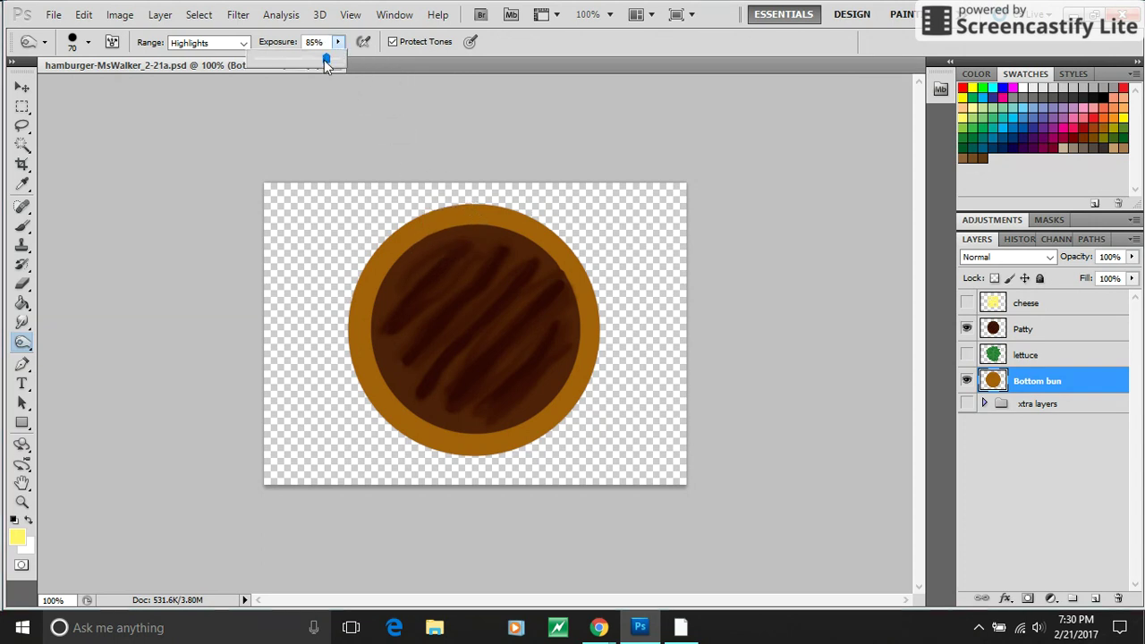
{"action": "left_click", "coordinate": [318, 59]}
{"action": "mouse_move", "coordinate": [460, 194]}
{"action": "left_mouse_down"}
{"action": "mouse_move", "coordinate": [471, 187]}
{"action": "mouse_move", "coordinate": [506, 220]}
{"action": "left_mouse_up"}
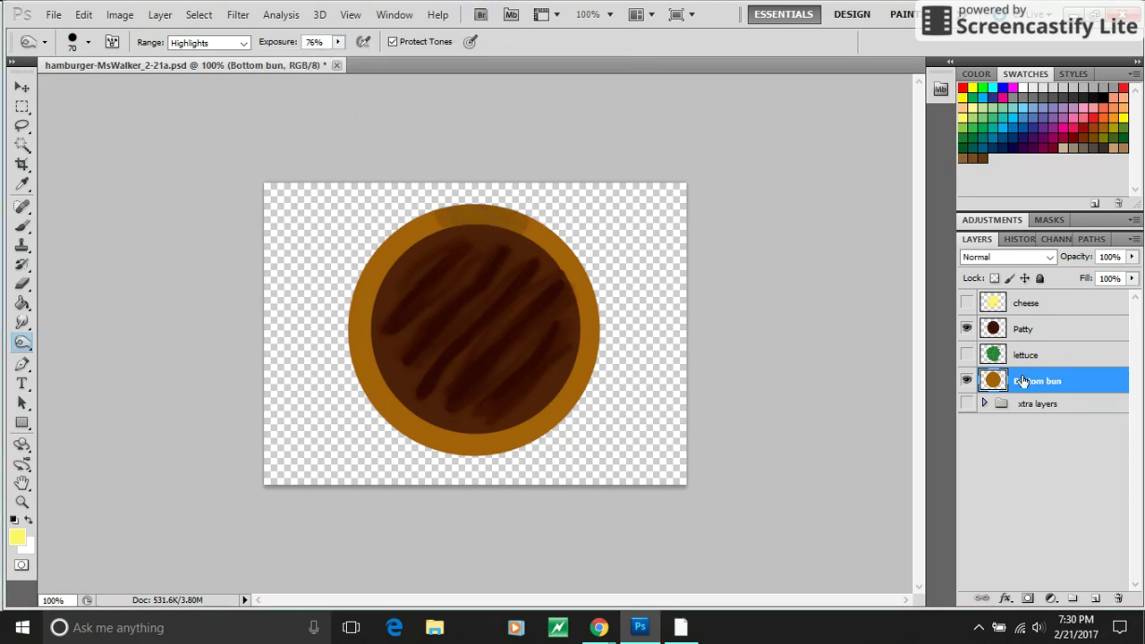
{"action": "key", "text": "ctrl+z"}
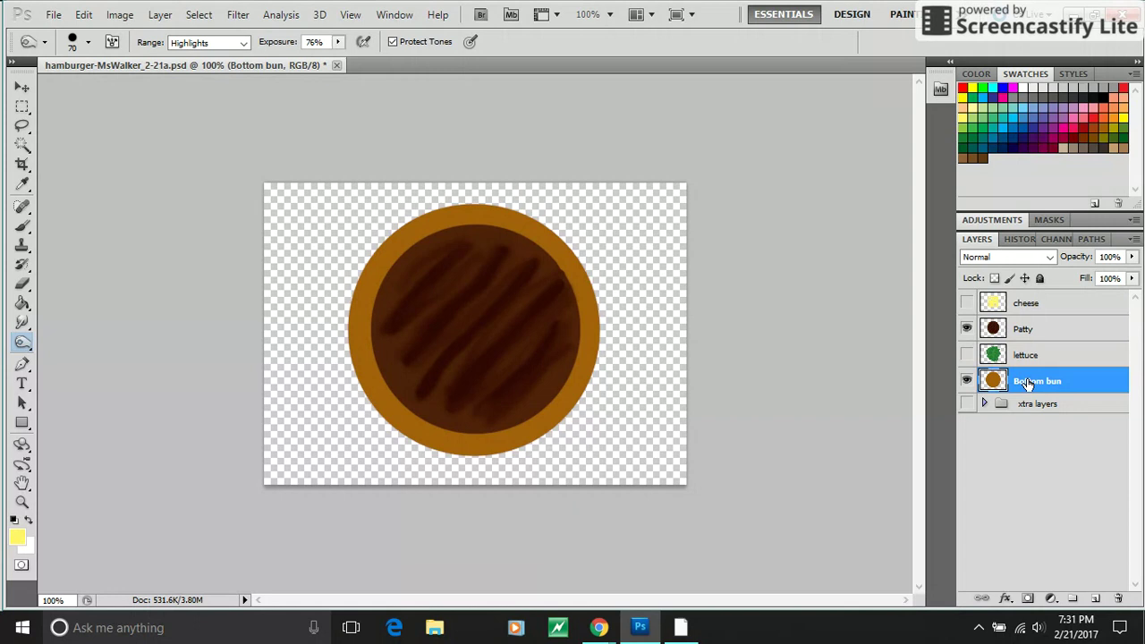
- On the Patty layer, lighten the patty's upper rim at 100% exposure
{"action": "left_click", "coordinate": [1029, 333]}
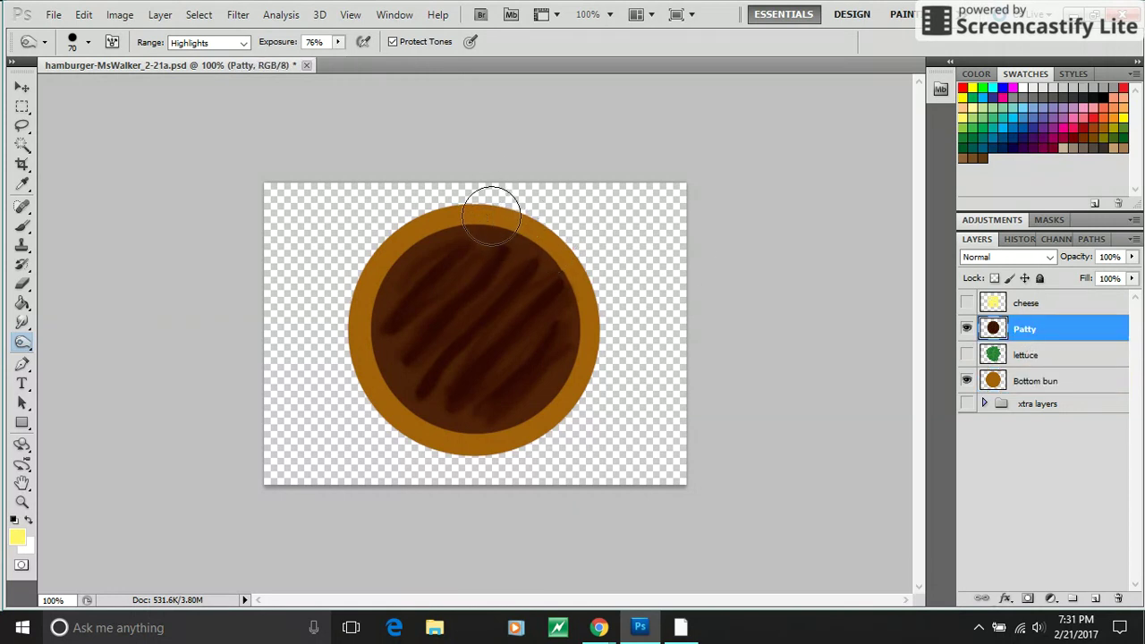
{"action": "mouse_move", "coordinate": [491, 216]}
{"action": "left_mouse_down"}
{"action": "mouse_move", "coordinate": [407, 220]}
{"action": "mouse_move", "coordinate": [389, 250]}
{"action": "mouse_move", "coordinate": [418, 221]}
{"action": "mouse_move", "coordinate": [470, 212]}
{"action": "mouse_move", "coordinate": [376, 254]}
{"action": "mouse_move", "coordinate": [345, 363]}
{"action": "mouse_move", "coordinate": [352, 338]}
{"action": "mouse_move", "coordinate": [384, 411]}
{"action": "mouse_move", "coordinate": [429, 445]}
{"action": "mouse_move", "coordinate": [497, 454]}
{"action": "mouse_move", "coordinate": [457, 434]}
{"action": "mouse_move", "coordinate": [515, 438]}
{"action": "mouse_move", "coordinate": [573, 408]}
{"action": "mouse_move", "coordinate": [588, 386]}
{"action": "left_mouse_up"}
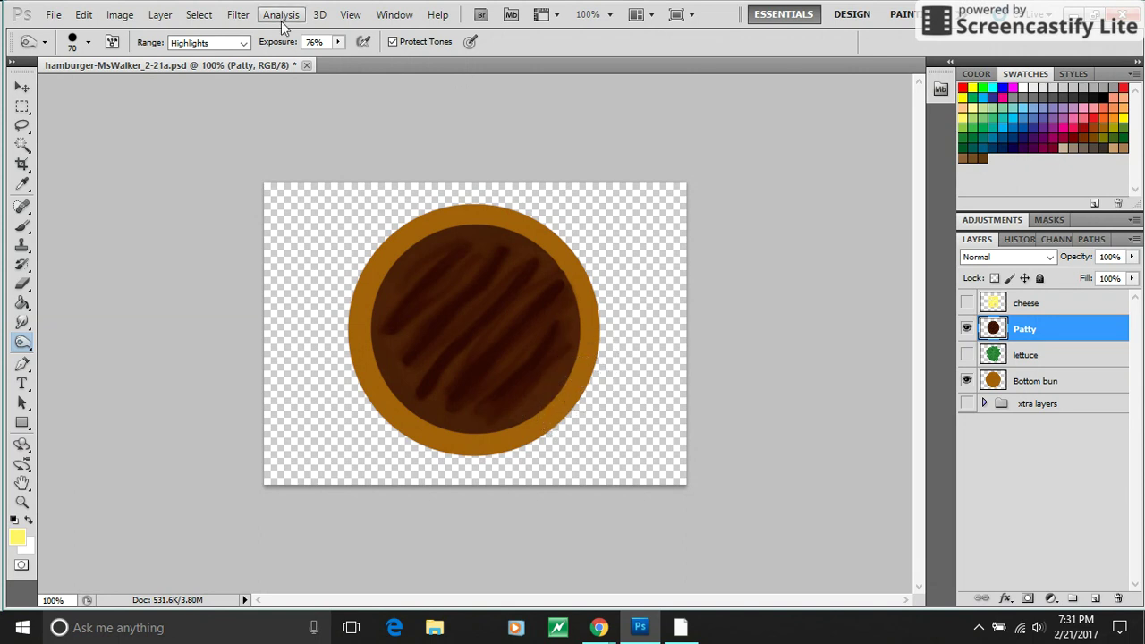
{"action": "left_click", "coordinate": [338, 42]}
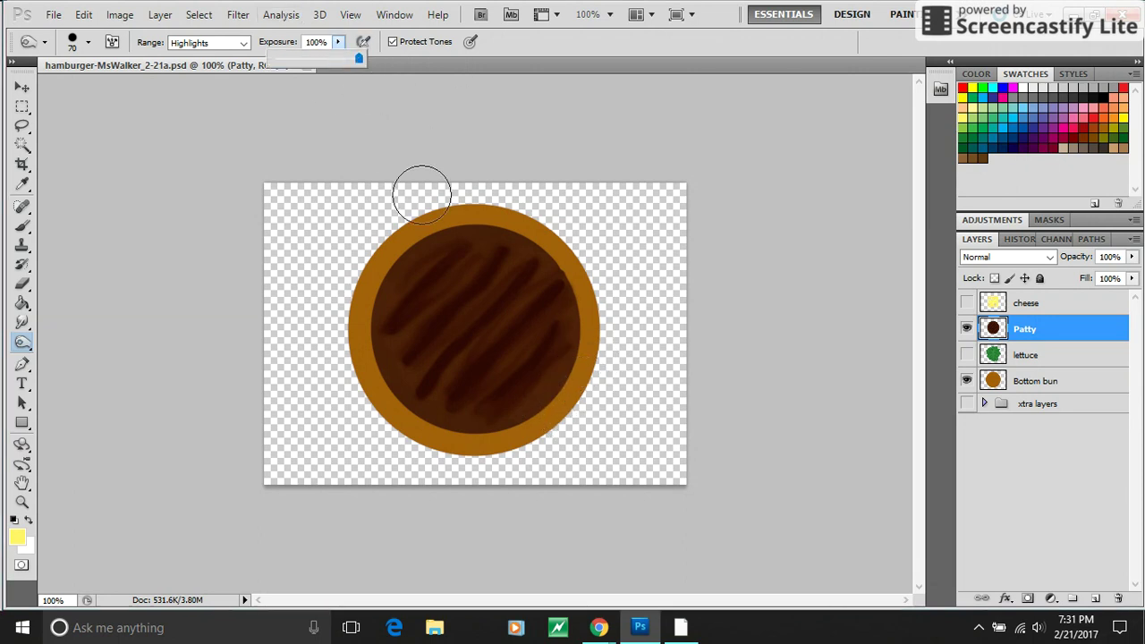
{"action": "mouse_move", "coordinate": [421, 191]}
{"action": "left_mouse_down"}
{"action": "mouse_move", "coordinate": [423, 224]}
{"action": "mouse_move", "coordinate": [437, 215]}
{"action": "mouse_move", "coordinate": [539, 245]}
{"action": "mouse_move", "coordinate": [550, 236]}
{"action": "mouse_move", "coordinate": [517, 222]}
{"action": "mouse_move", "coordinate": [575, 279]}
{"action": "mouse_move", "coordinate": [573, 394]}
{"action": "mouse_move", "coordinate": [538, 434]}
{"action": "mouse_move", "coordinate": [453, 430]}
{"action": "mouse_move", "coordinate": [369, 392]}
{"action": "mouse_move", "coordinate": [366, 373]}
{"action": "mouse_move", "coordinate": [362, 397]}
{"action": "mouse_move", "coordinate": [340, 338]}
{"action": "mouse_move", "coordinate": [361, 409]}
{"action": "left_mouse_up"}
- Switch the brush tip from a hollow star to the scattered 59 px brush
{"action": "left_click", "coordinate": [88, 43]}
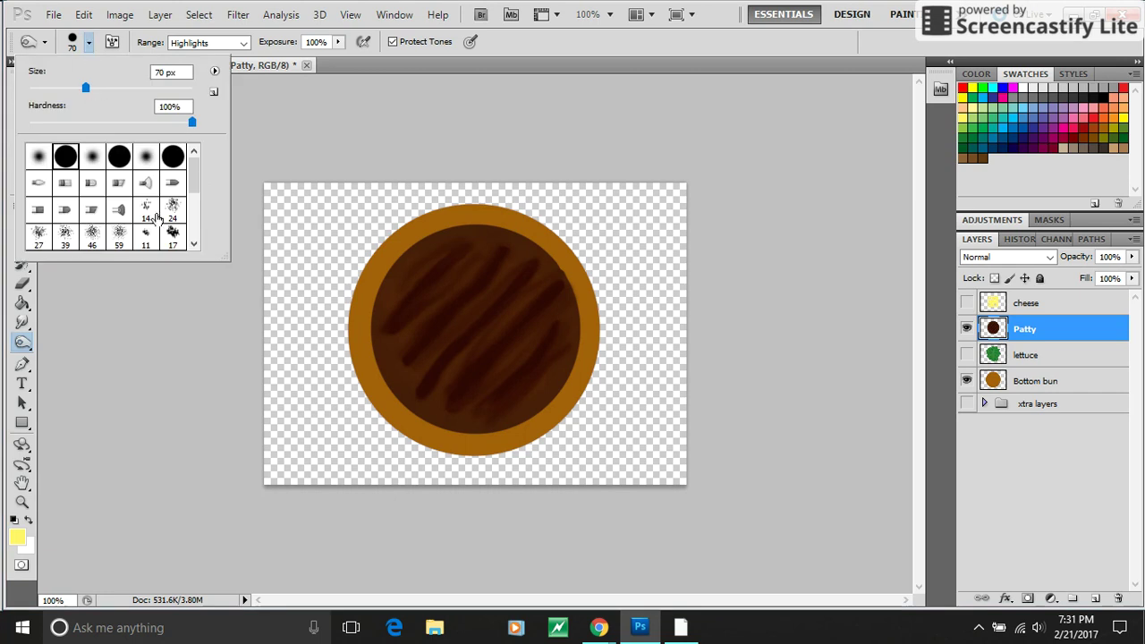
{"action": "left_click_drag", "start_coordinate": [195, 170], "coordinate": [192, 202]}
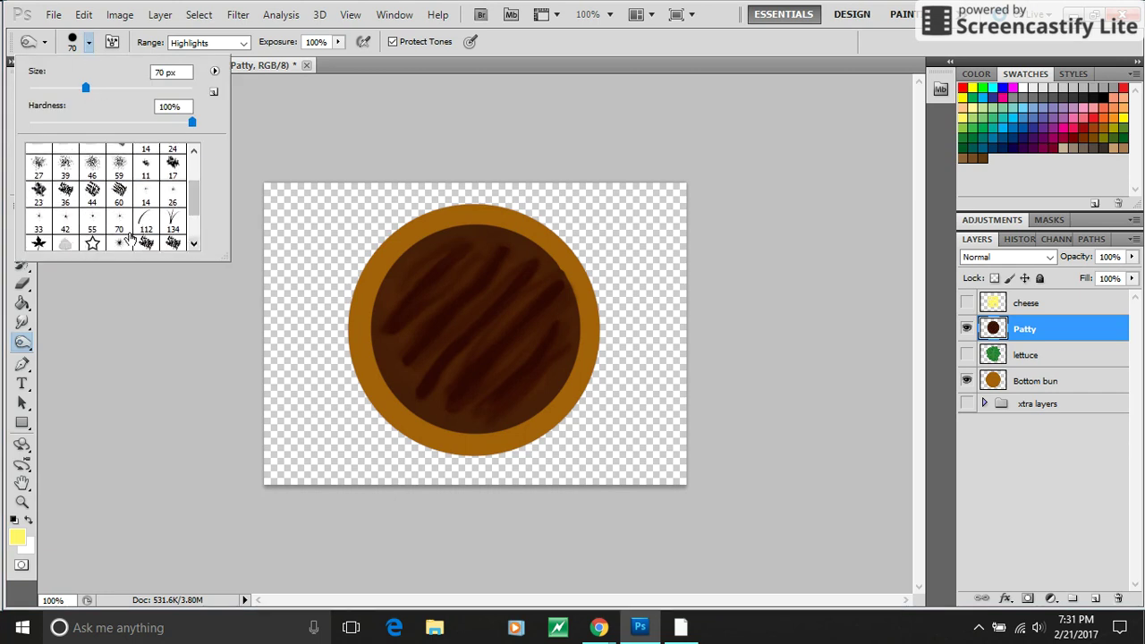
{"action": "left_click", "coordinate": [92, 243]}
{"action": "left_click", "coordinate": [401, 274]}
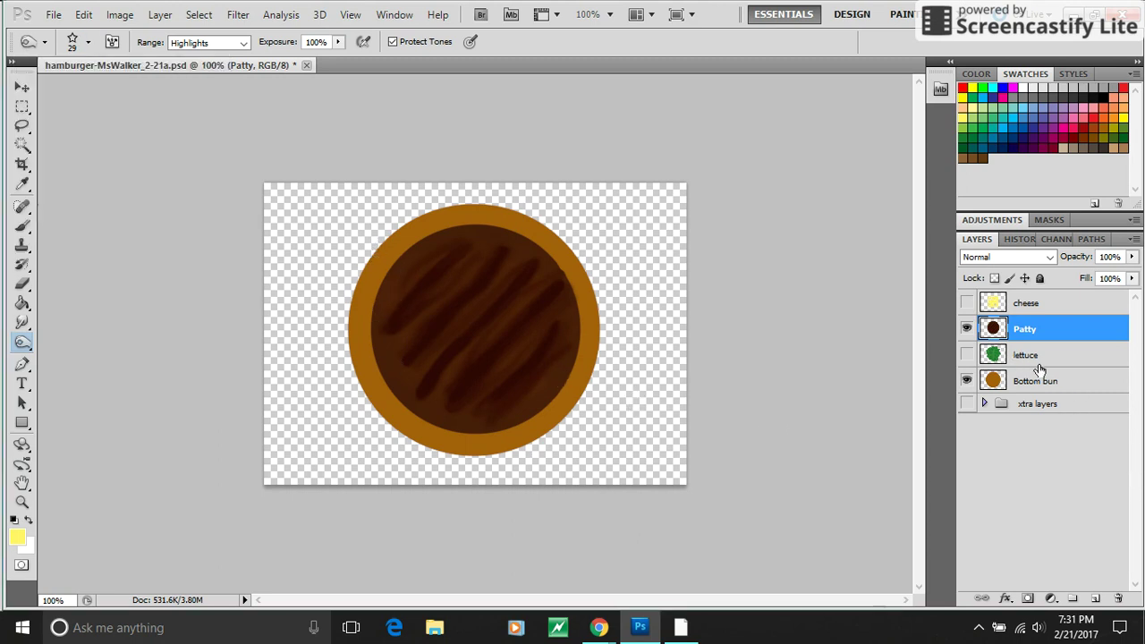
{"action": "left_click", "coordinate": [86, 43]}
{"action": "left_click", "coordinate": [119, 164]}
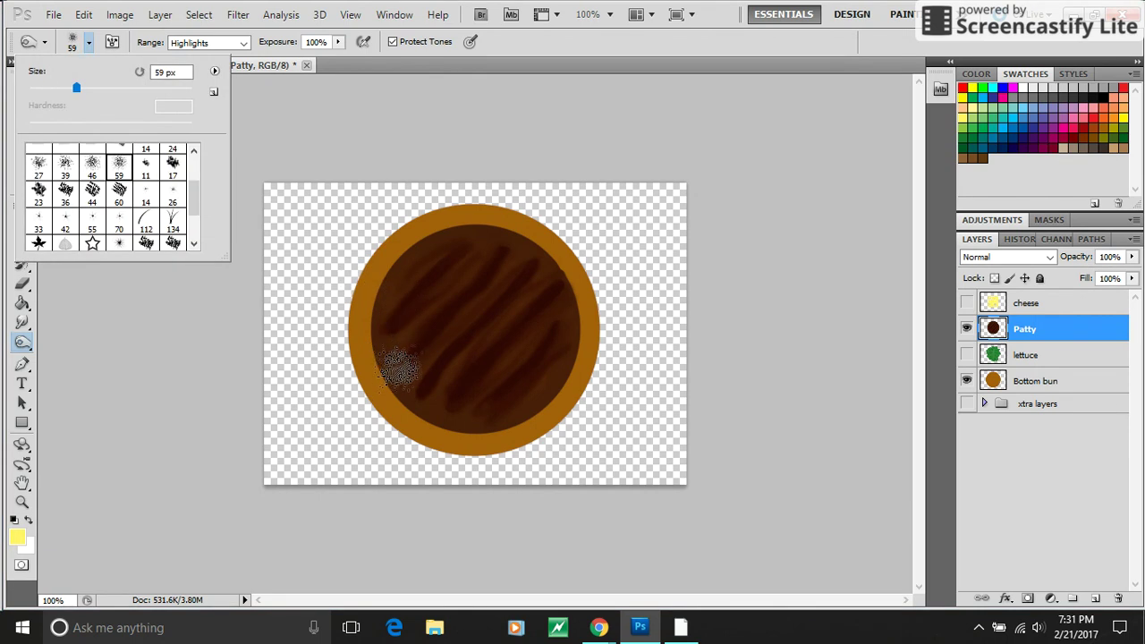
{"action": "left_click", "coordinate": [398, 352]}
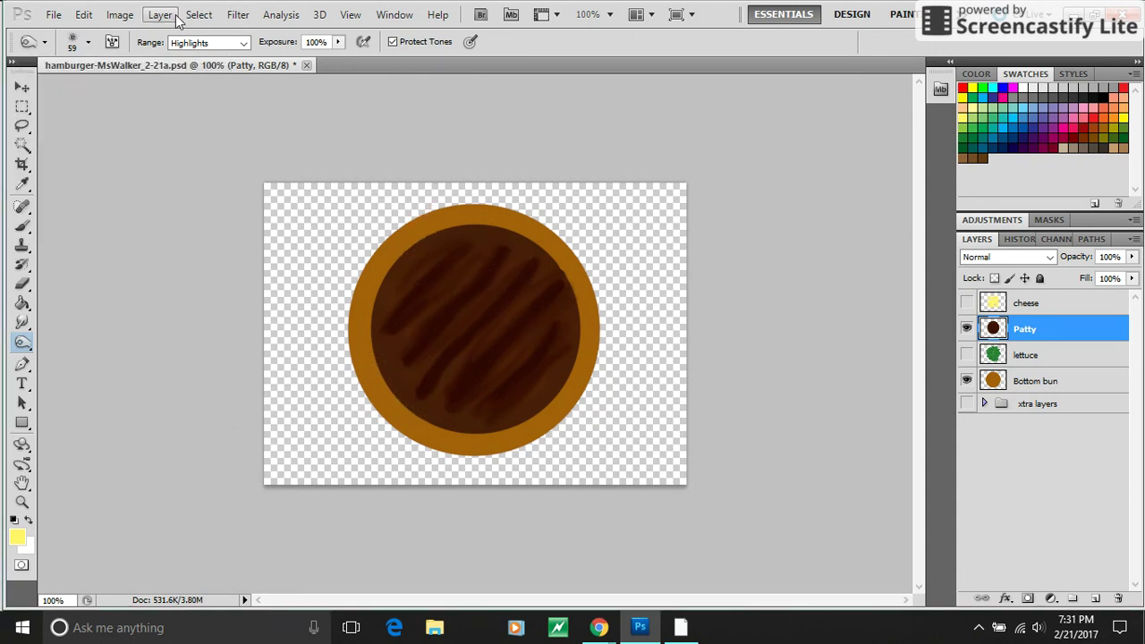
- Set the range to Midtones, dab speckles across the patty centre, and enlarge the brush to 125 px
{"action": "left_click", "coordinate": [241, 43]}
{"action": "left_click", "coordinate": [232, 59]}
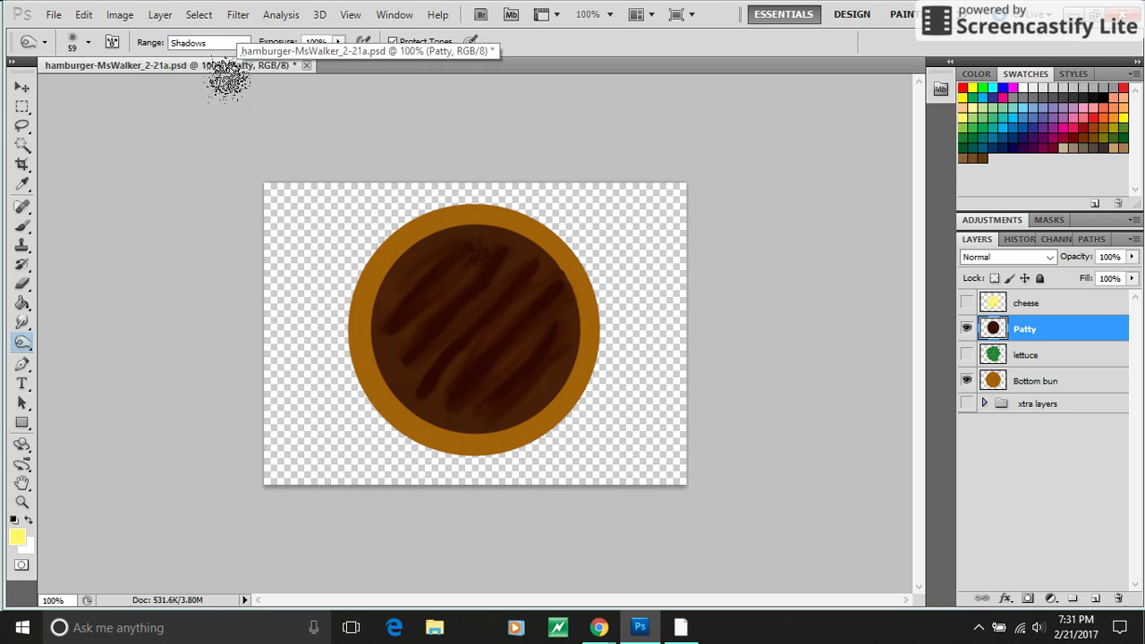
{"action": "left_click", "coordinate": [212, 43]}
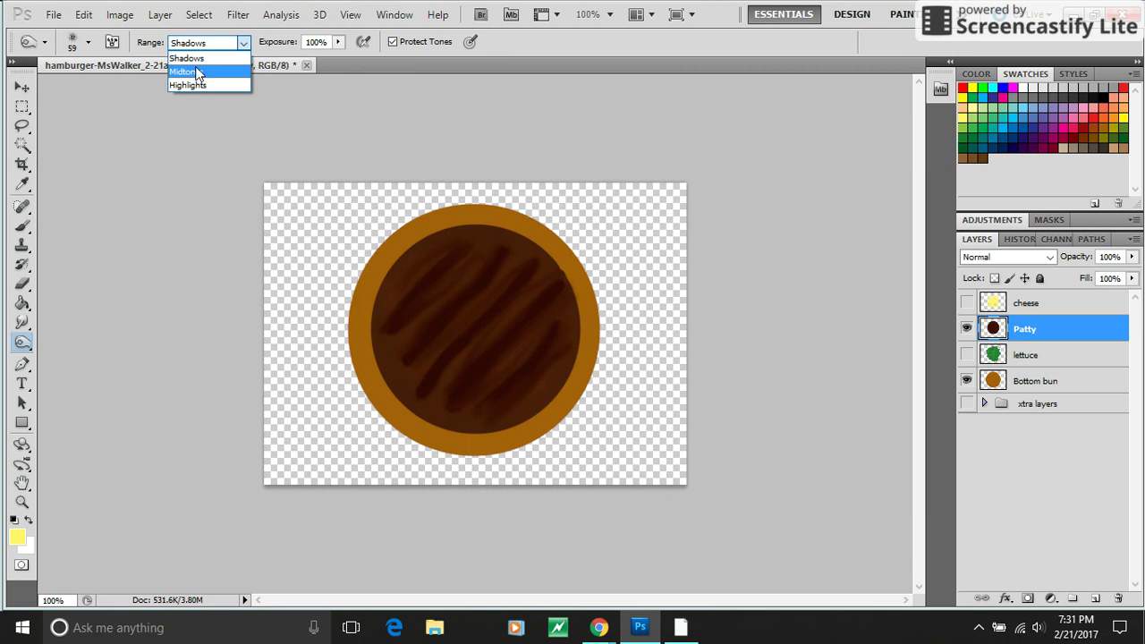
{"action": "left_click", "coordinate": [184, 64]}
{"action": "mouse_move", "coordinate": [501, 259]}
{"action": "left_mouse_down"}
{"action": "mouse_move", "coordinate": [454, 291]}
{"action": "mouse_move", "coordinate": [458, 259]}
{"action": "mouse_move", "coordinate": [503, 318]}
{"action": "mouse_move", "coordinate": [493, 315]}
{"action": "left_mouse_up"}
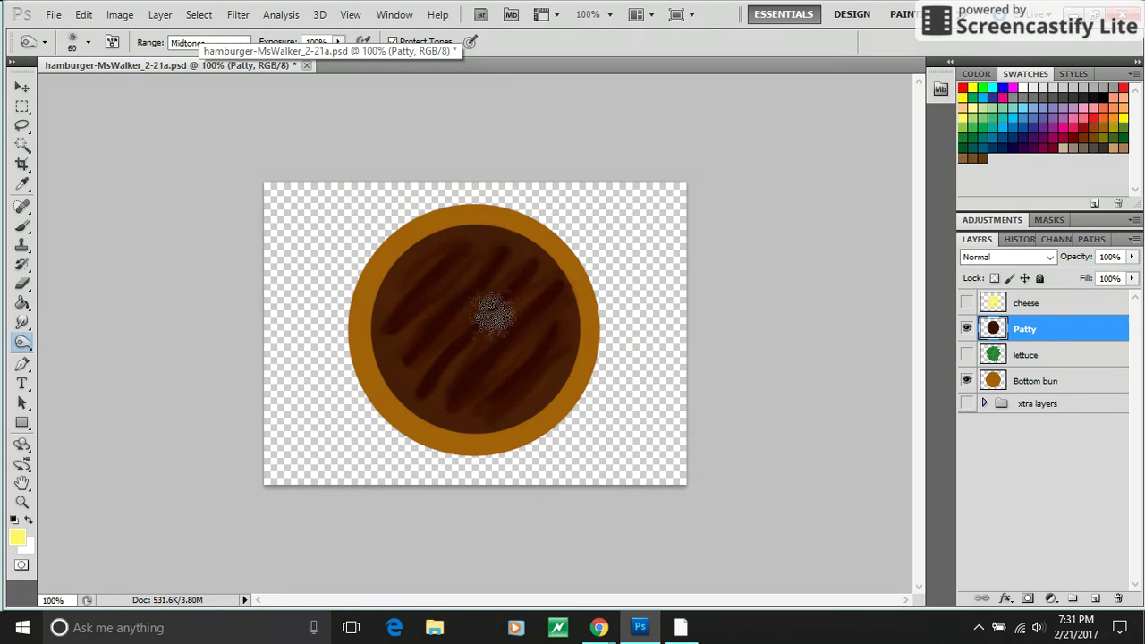
{"action": "key", "text": "bracketright"}
{"action": "key", "text": "bracketright"}
{"action": "key", "text": "bracketright"}
{"action": "key", "text": "bracketright"}
{"action": "key", "text": "bracketright"}
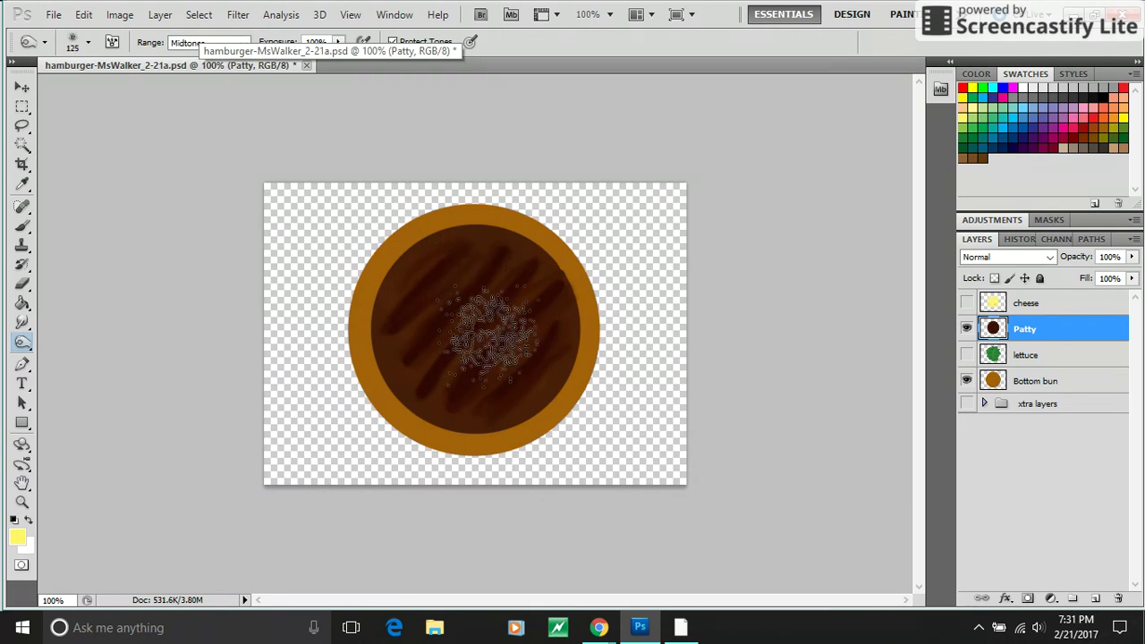
- Hide the Patty layer and duplicate Bottom bun as 'Bottom bun copy', leaving the copy selected
{"action": "left_click", "coordinate": [966, 329]}
{"action": "left_click", "coordinate": [1031, 382]}
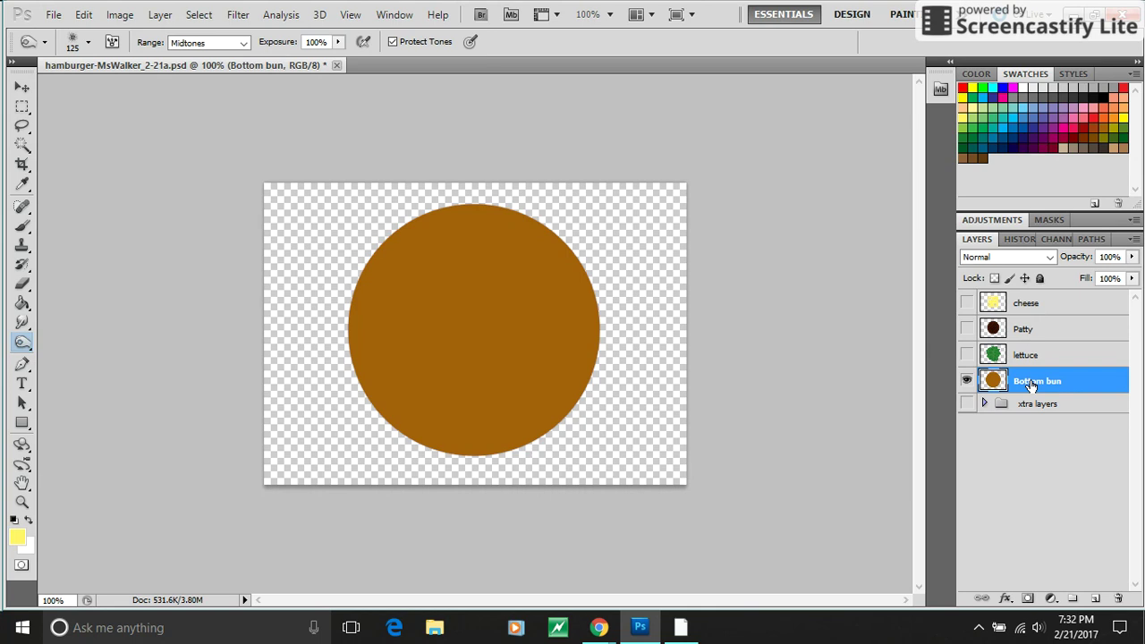
{"action": "right_click", "coordinate": [1031, 383]}
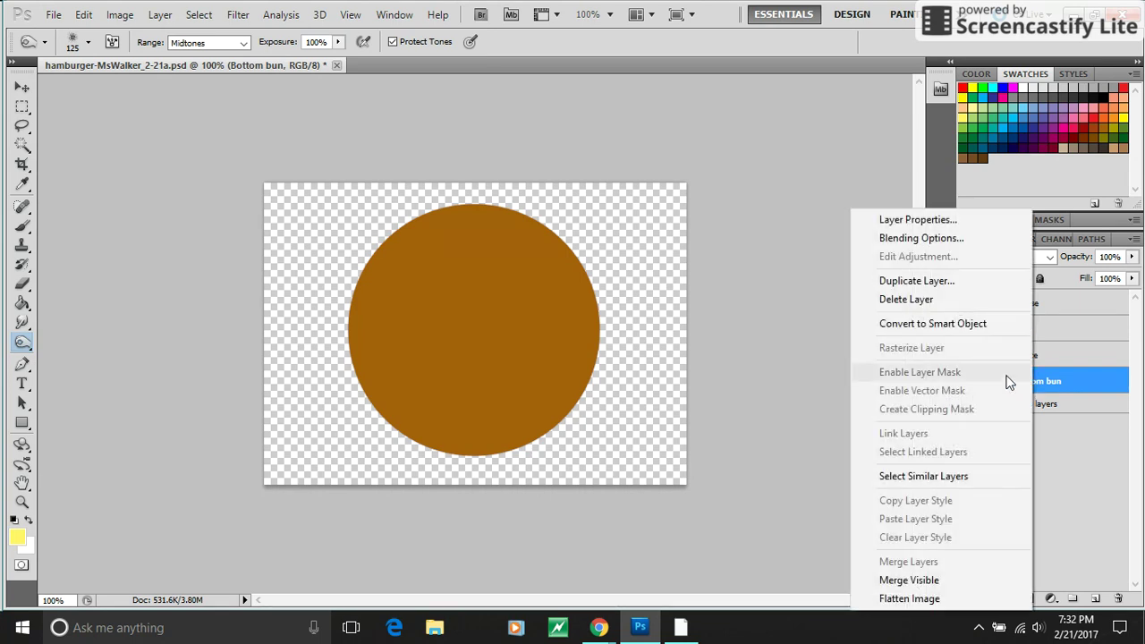
{"action": "right_click", "coordinate": [1072, 384]}
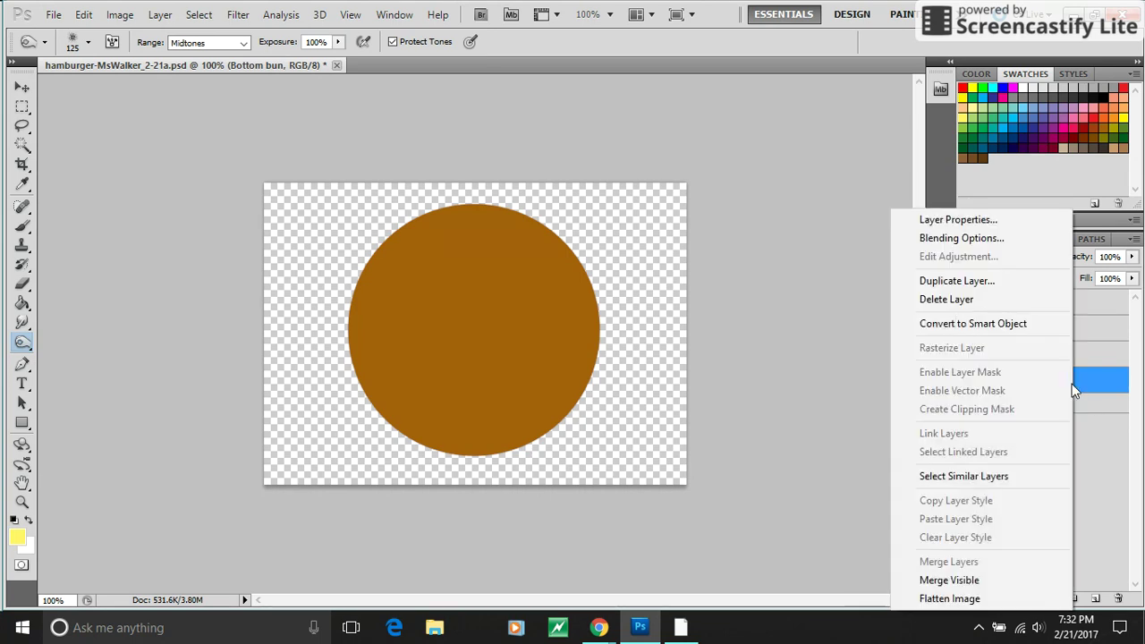
{"action": "left_click", "coordinate": [995, 282]}
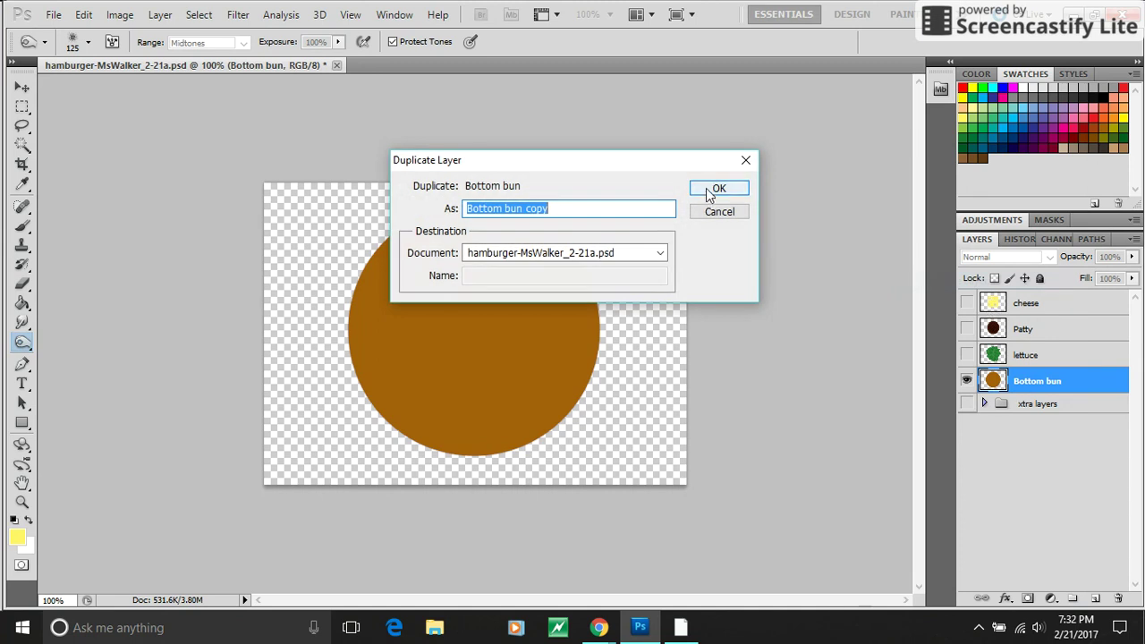
{"action": "left_click", "coordinate": [717, 189]}
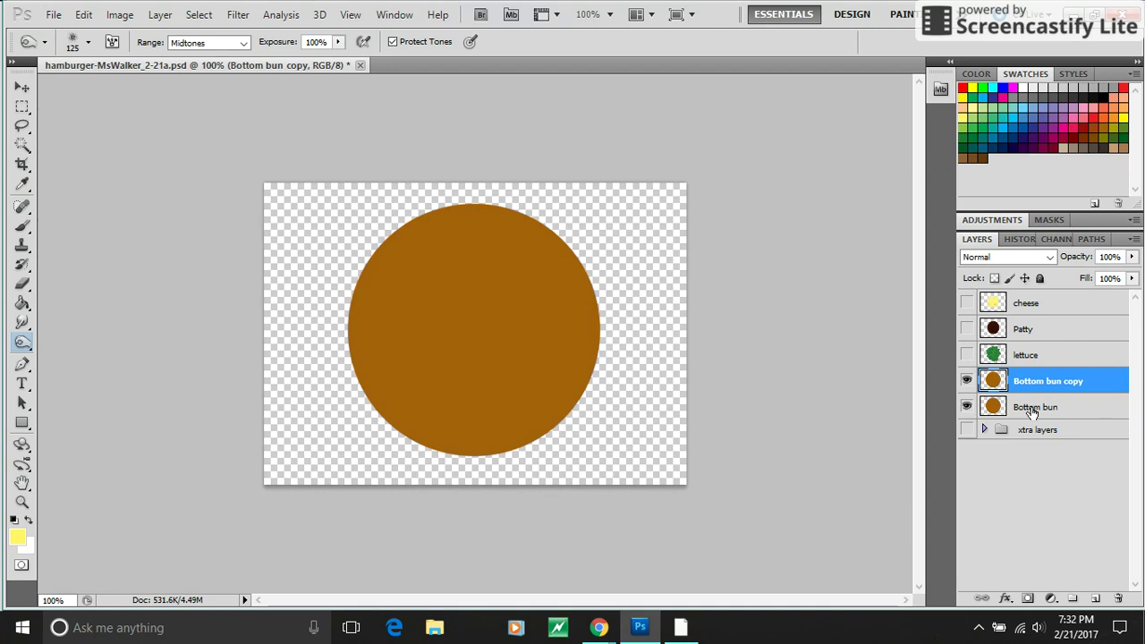
{"action": "left_click", "coordinate": [1039, 410]}
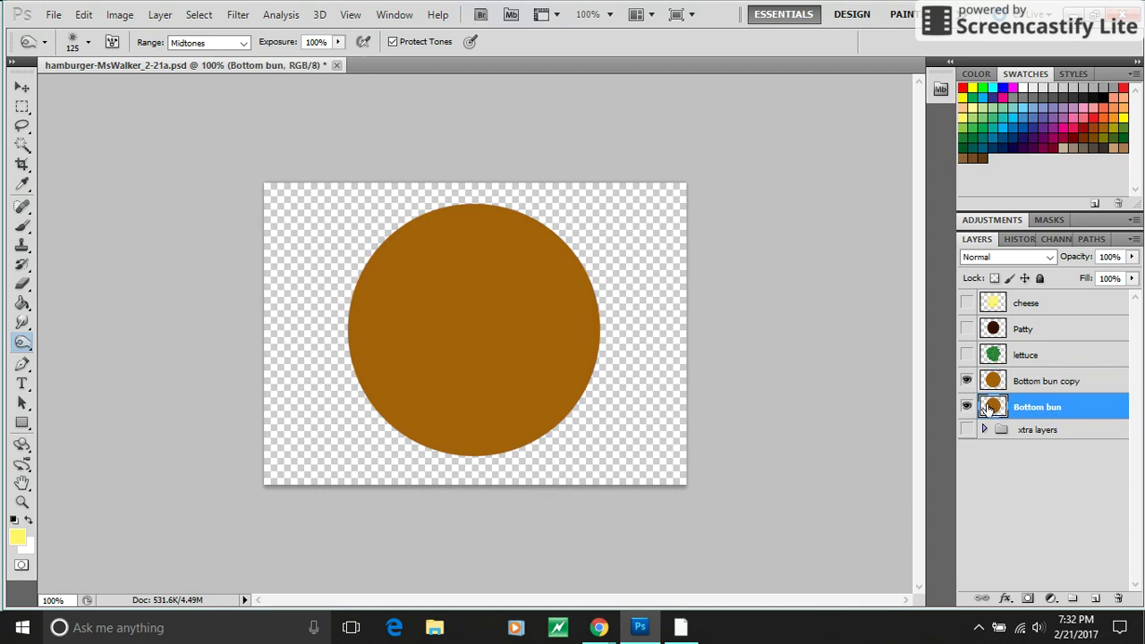
{"action": "left_click", "coordinate": [1059, 391]}
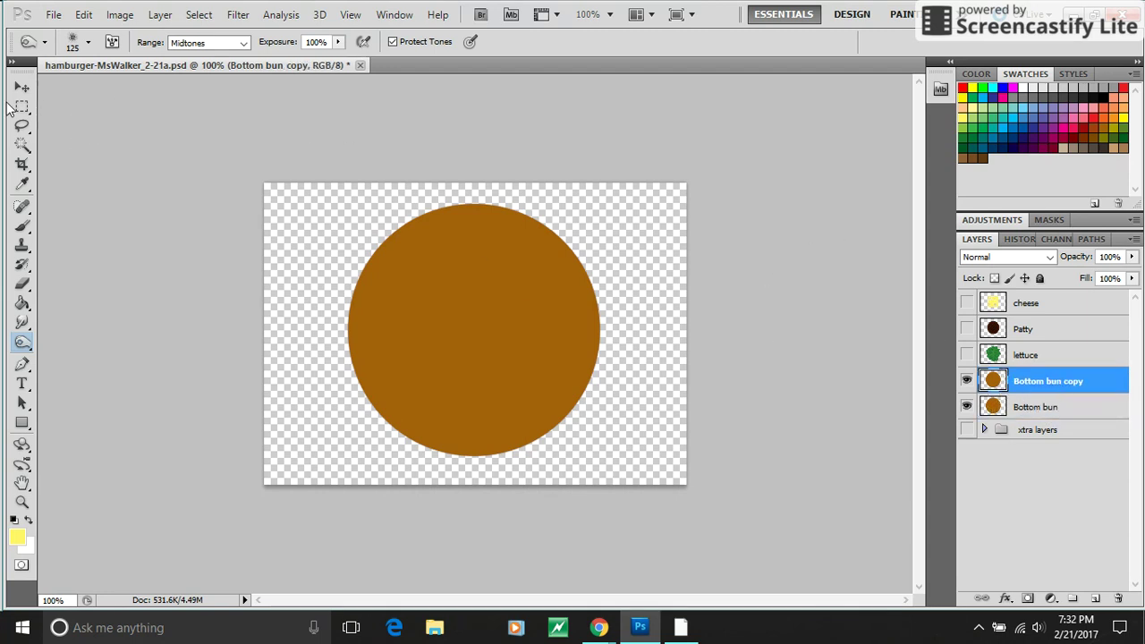
- Switch to the Dodge Tool at 50% exposure with a large soft round brush
{"action": "left_click", "coordinate": [21, 343]}
{"action": "left_click", "coordinate": [78, 342]}
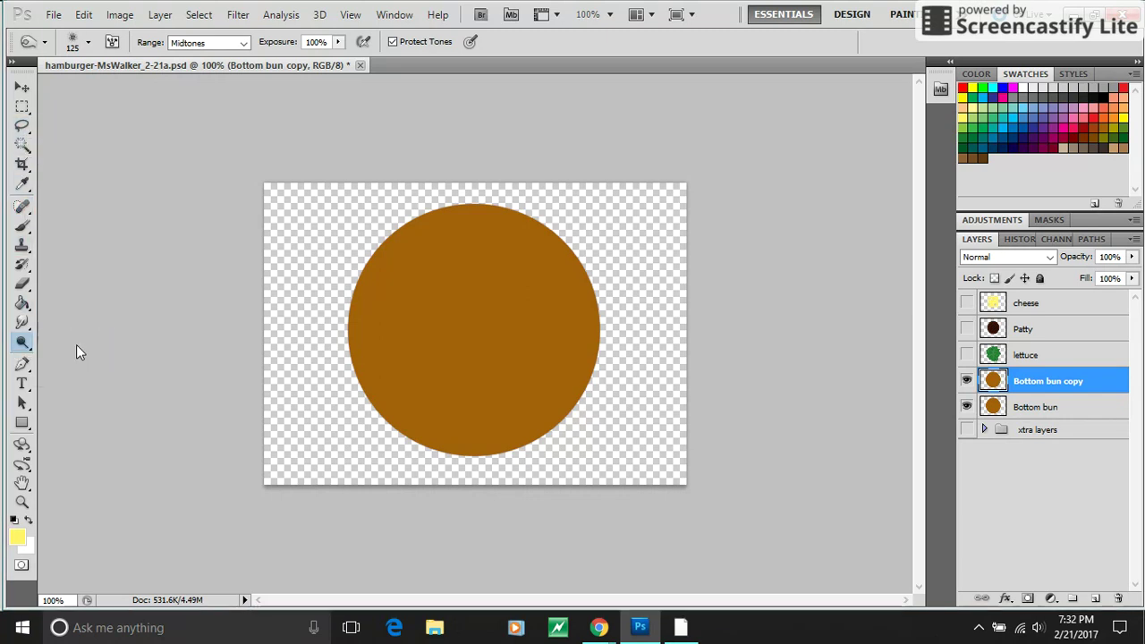
{"action": "left_click", "coordinate": [88, 43]}
{"action": "left_click", "coordinate": [91, 158]}
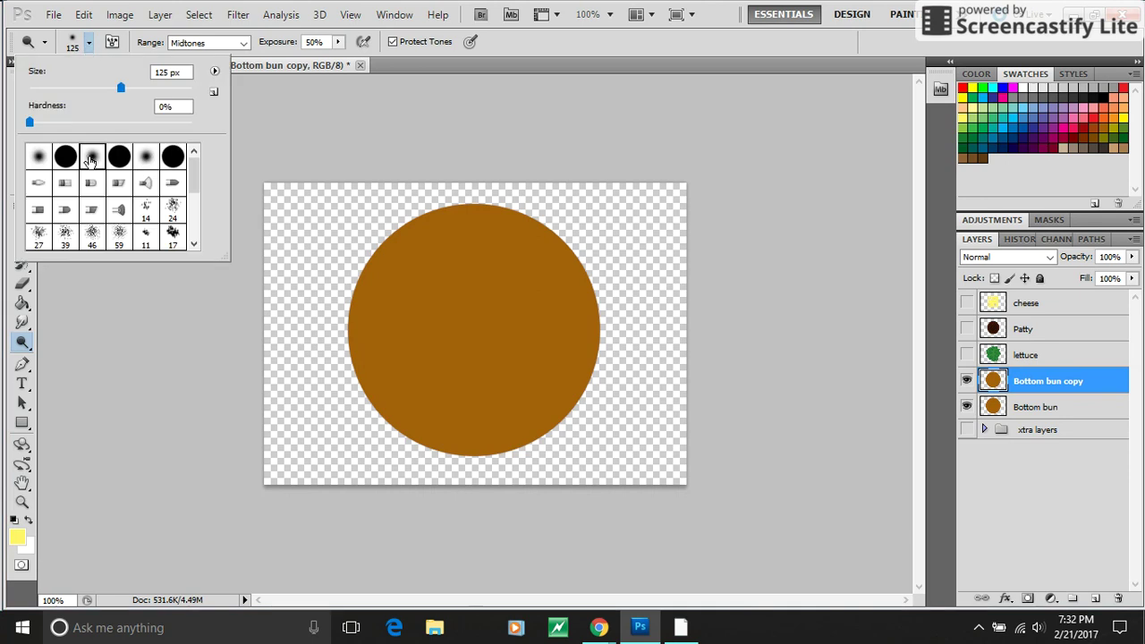
{"action": "left_click_drag", "start_coordinate": [120, 88], "coordinate": [159, 89]}
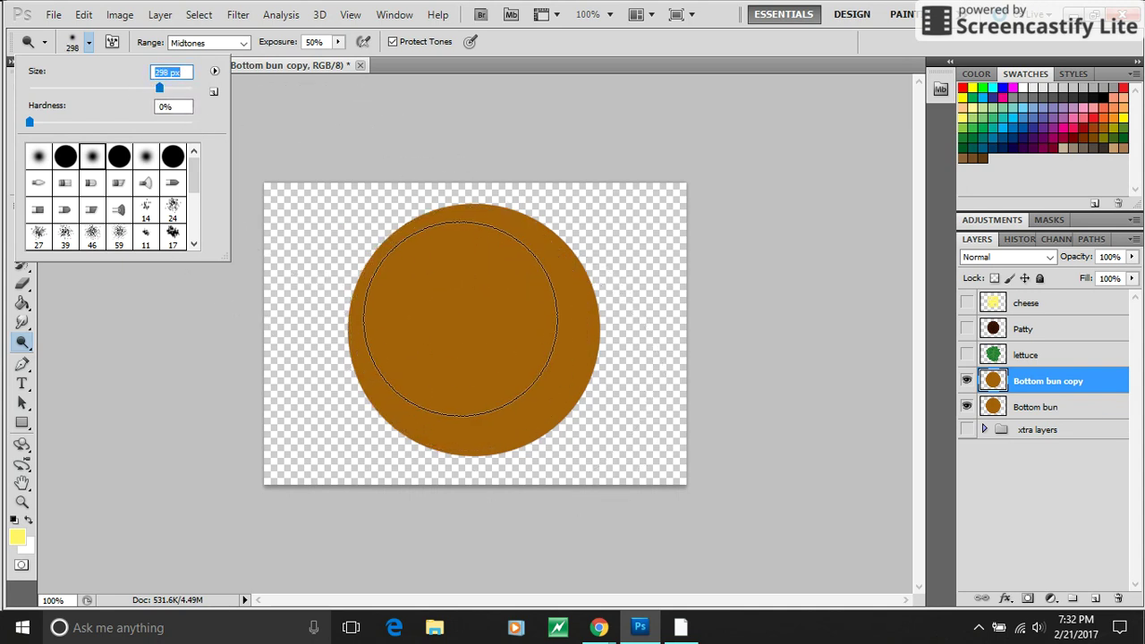
- Dodge the bun copy's centre on Highlights, shrinking the brush to 200 then 150 px
{"action": "left_click", "coordinate": [239, 45]}
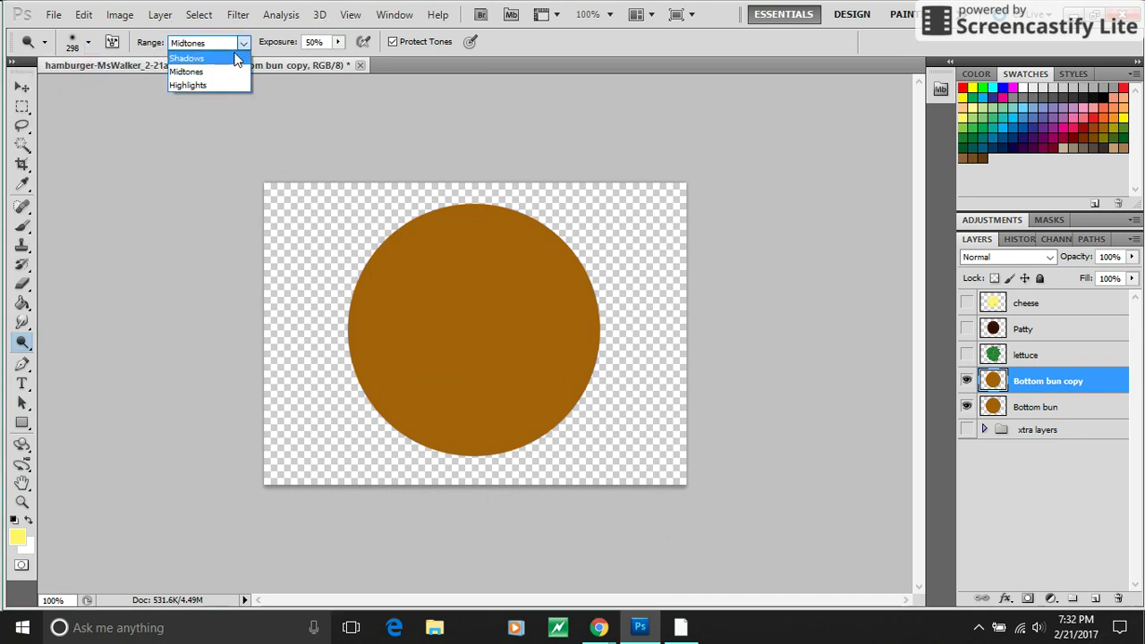
{"action": "left_click", "coordinate": [201, 57]}
{"action": "left_click", "coordinate": [243, 45]}
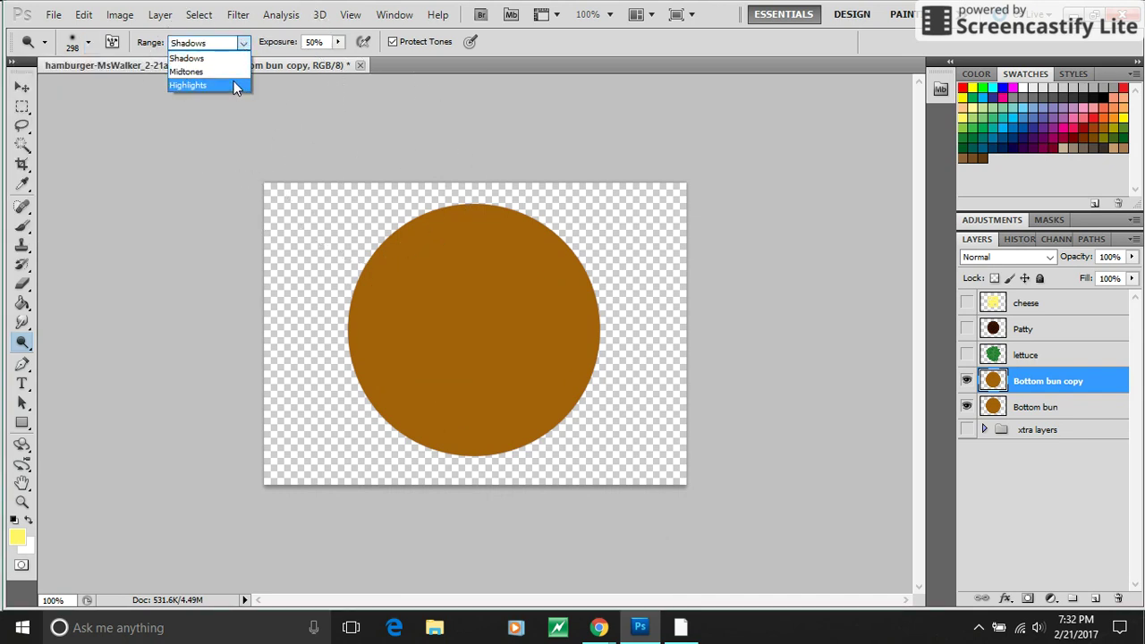
{"action": "left_click", "coordinate": [238, 86]}
{"action": "left_click", "coordinate": [468, 323]}
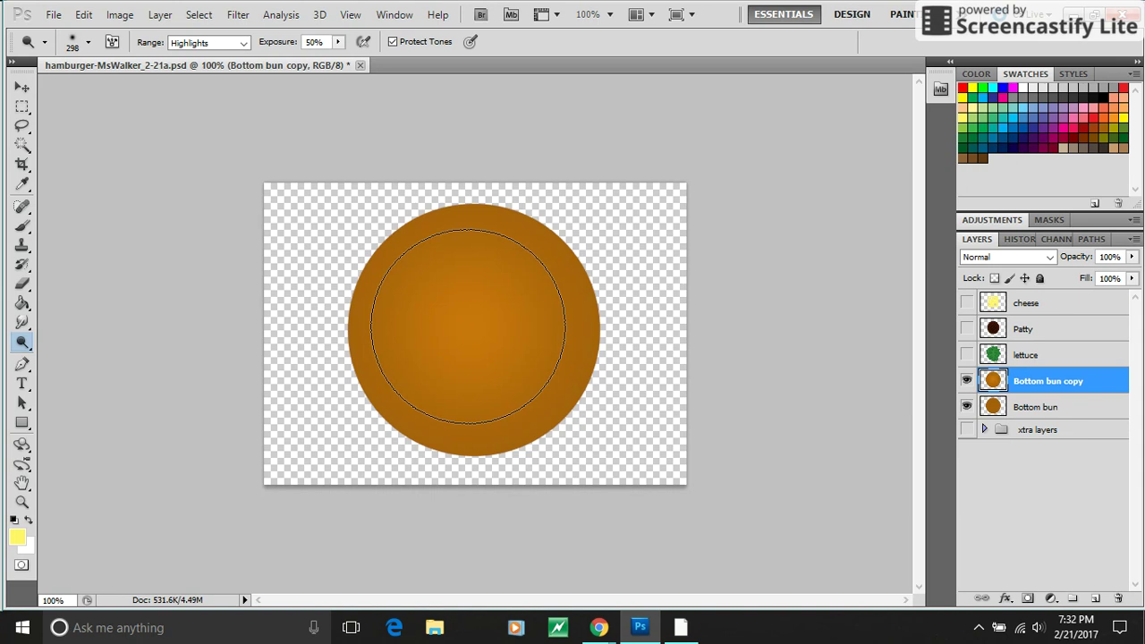
{"action": "left_click", "coordinate": [471, 322]}
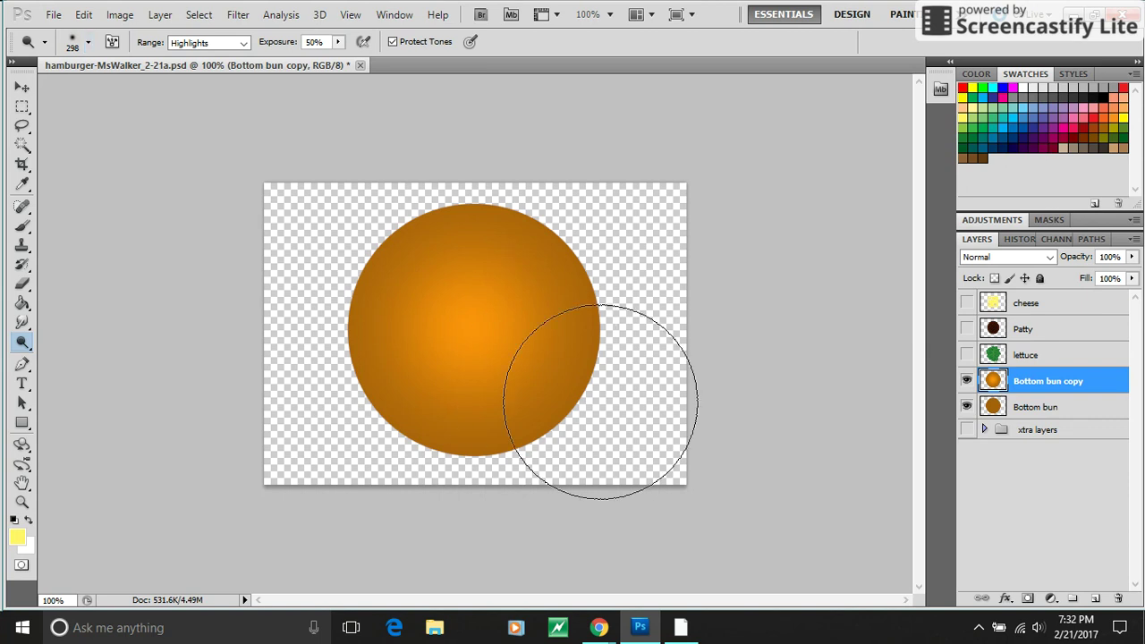
{"action": "key", "text": "bracketleft"}
{"action": "key", "text": "bracketleft"}
{"action": "key", "text": "bracketleft"}
{"action": "key", "text": "bracketleft"}
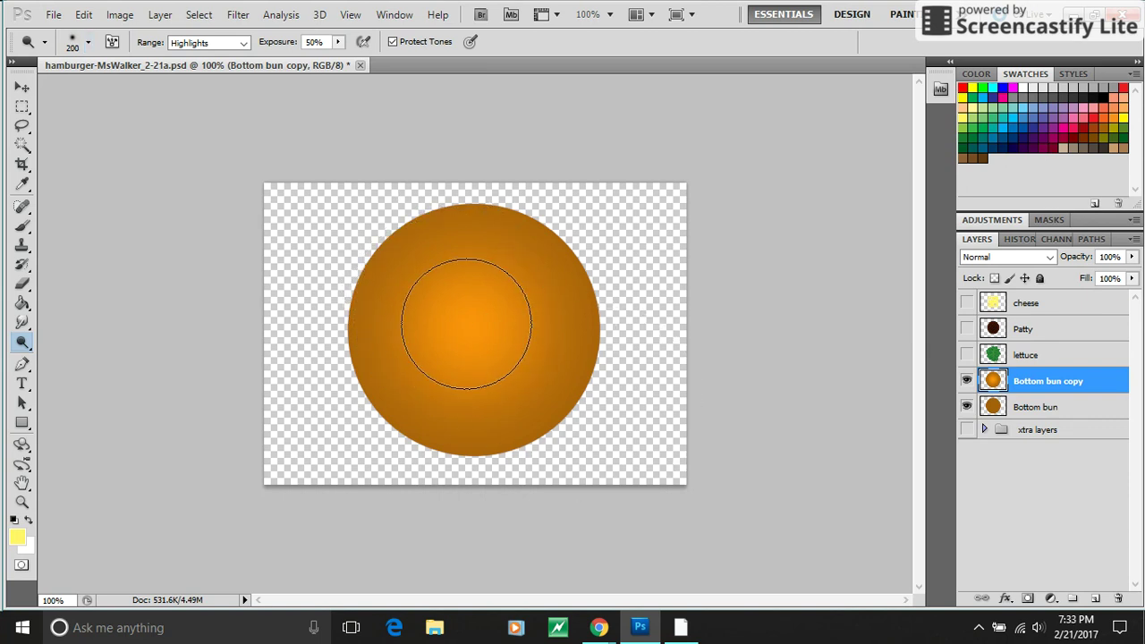
{"action": "left_click", "coordinate": [481, 333]}
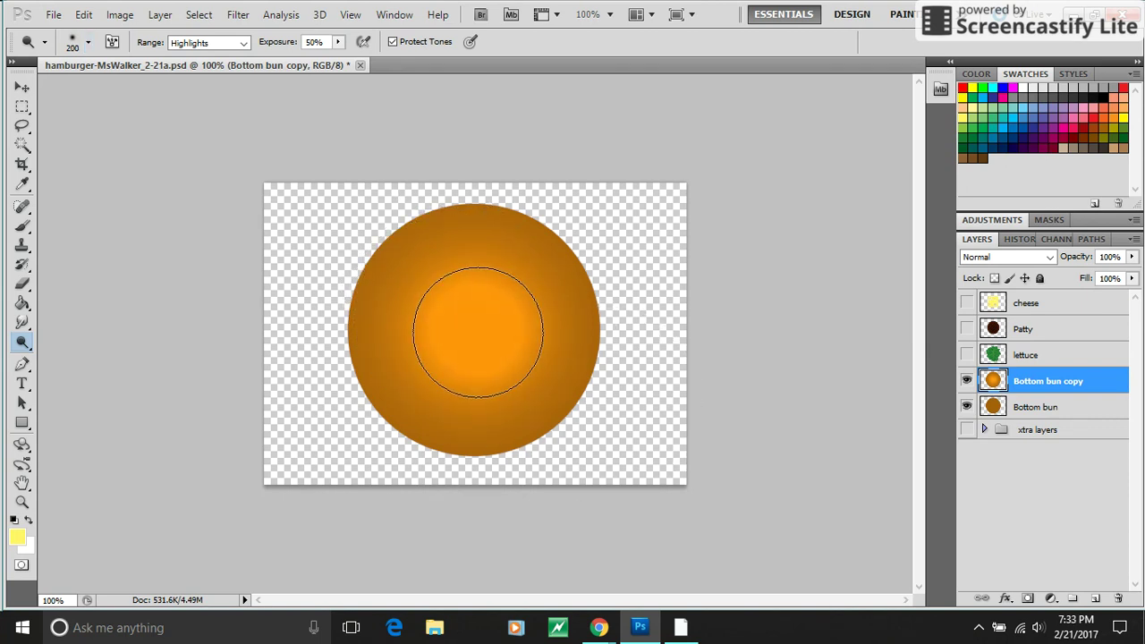
{"action": "key", "text": "bracketleft"}
{"action": "key", "text": "bracketleft"}
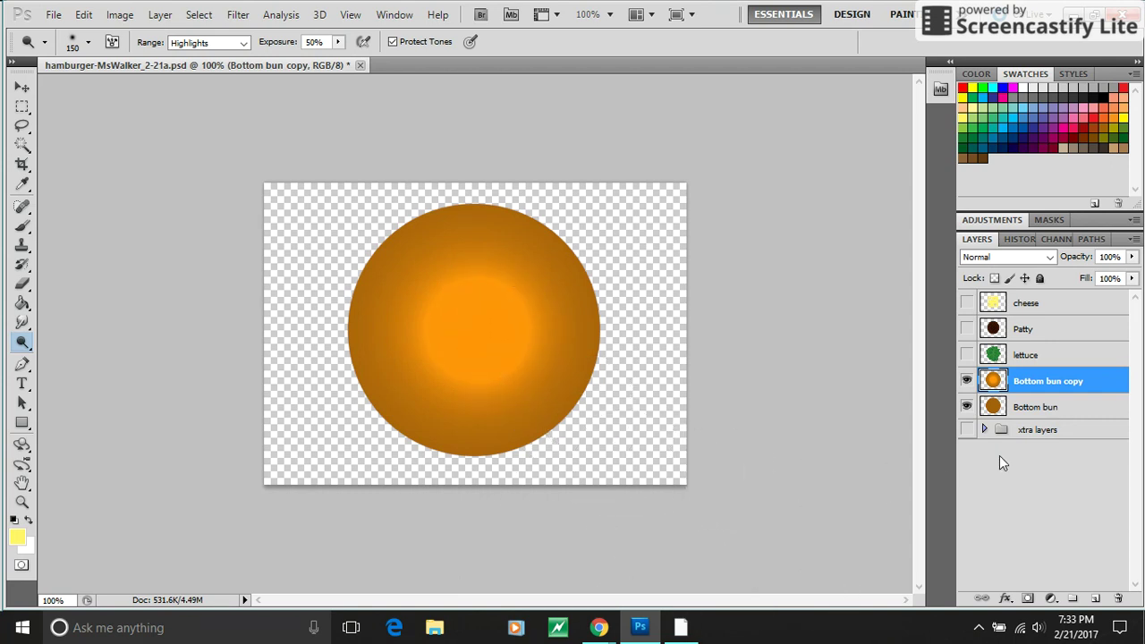
- Step back two dodge states in History, then return to the Layers panel
{"action": "left_click", "coordinate": [1019, 240]}
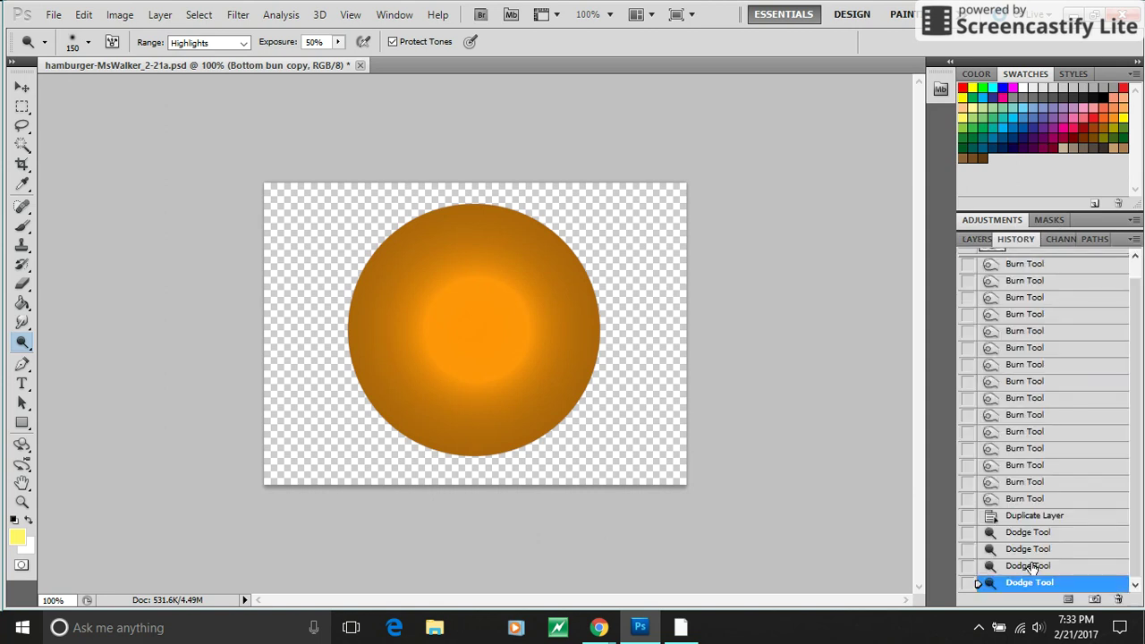
{"action": "left_click", "coordinate": [1030, 566]}
{"action": "left_click", "coordinate": [1029, 549]}
{"action": "left_click", "coordinate": [976, 239]}
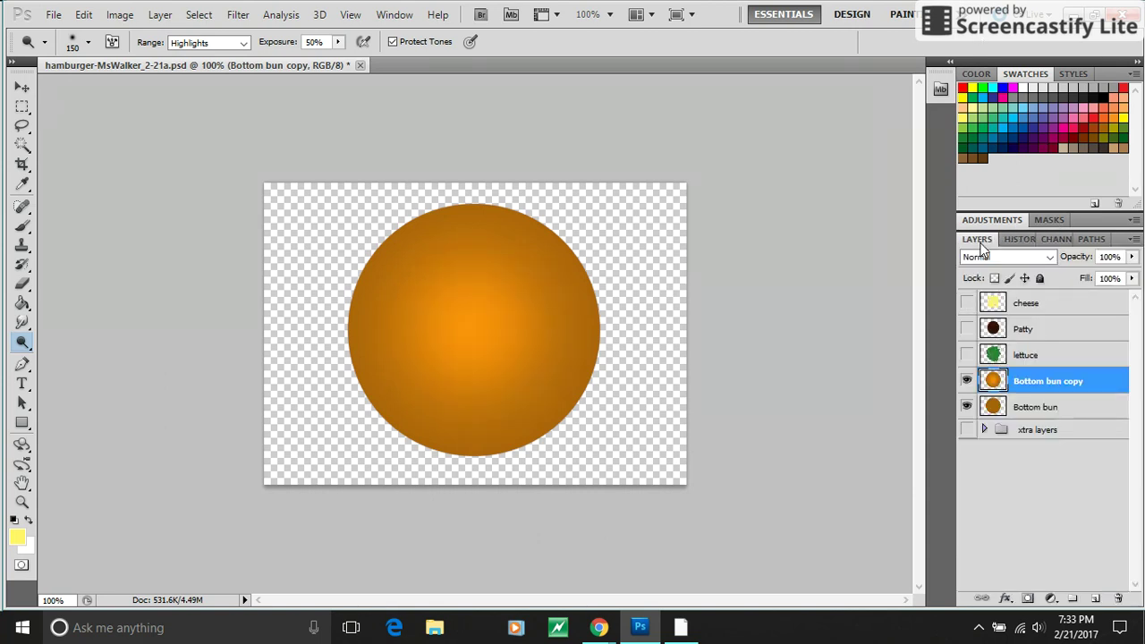
- Add a new layer and dab a tan glow on the bun's centre at 56% brush opacity
{"action": "left_click", "coordinate": [1094, 600]}
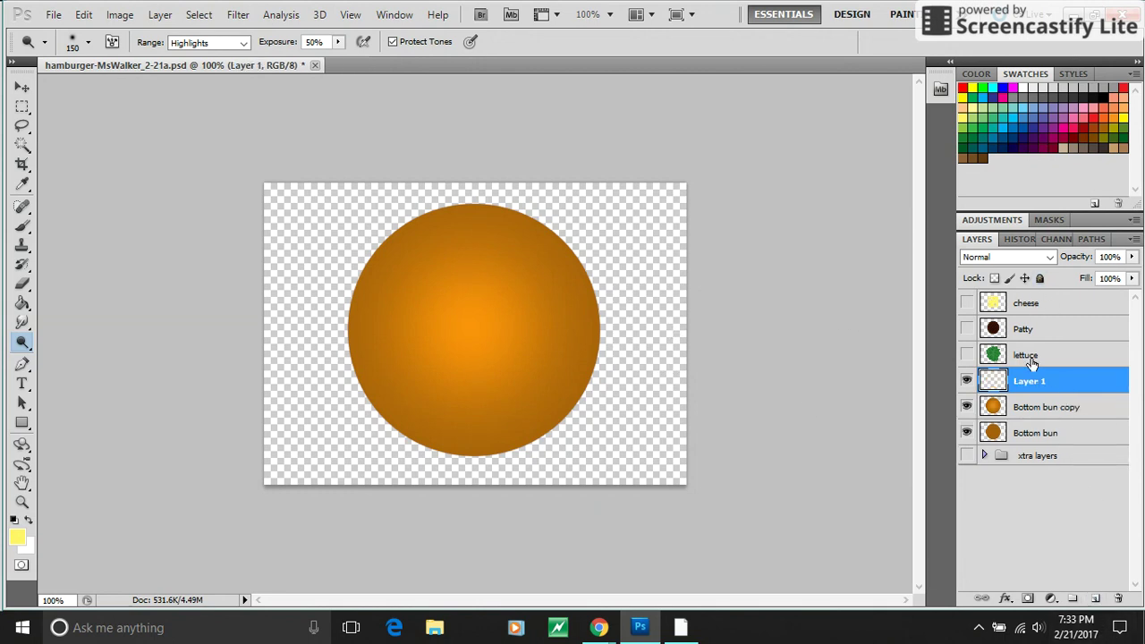
{"action": "left_click", "coordinate": [23, 228]}
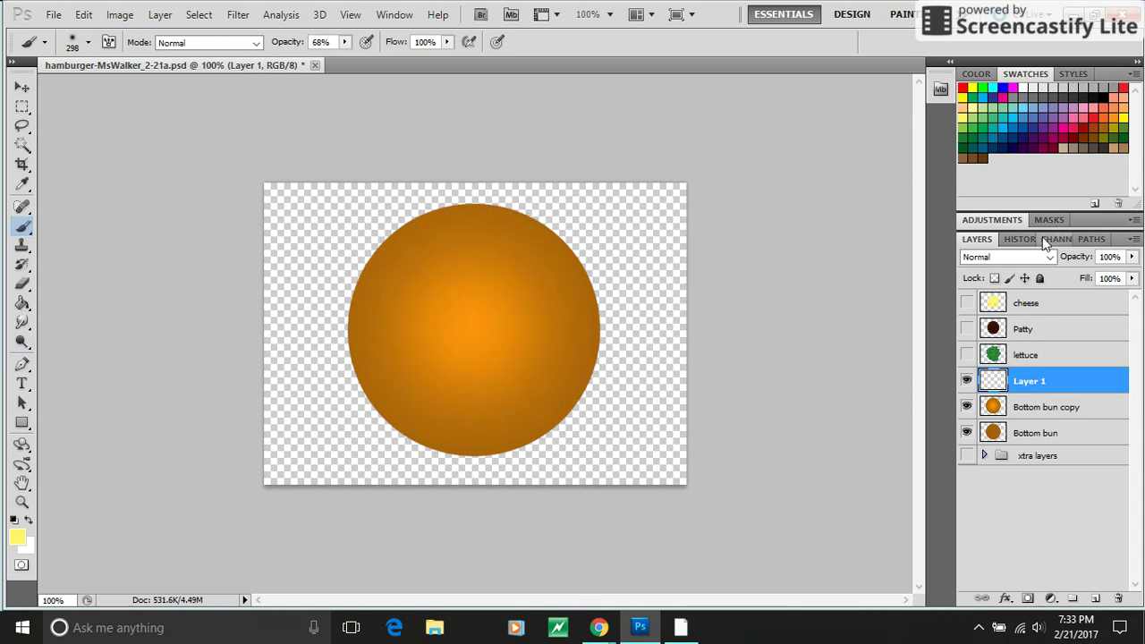
{"action": "left_click", "coordinate": [1116, 146]}
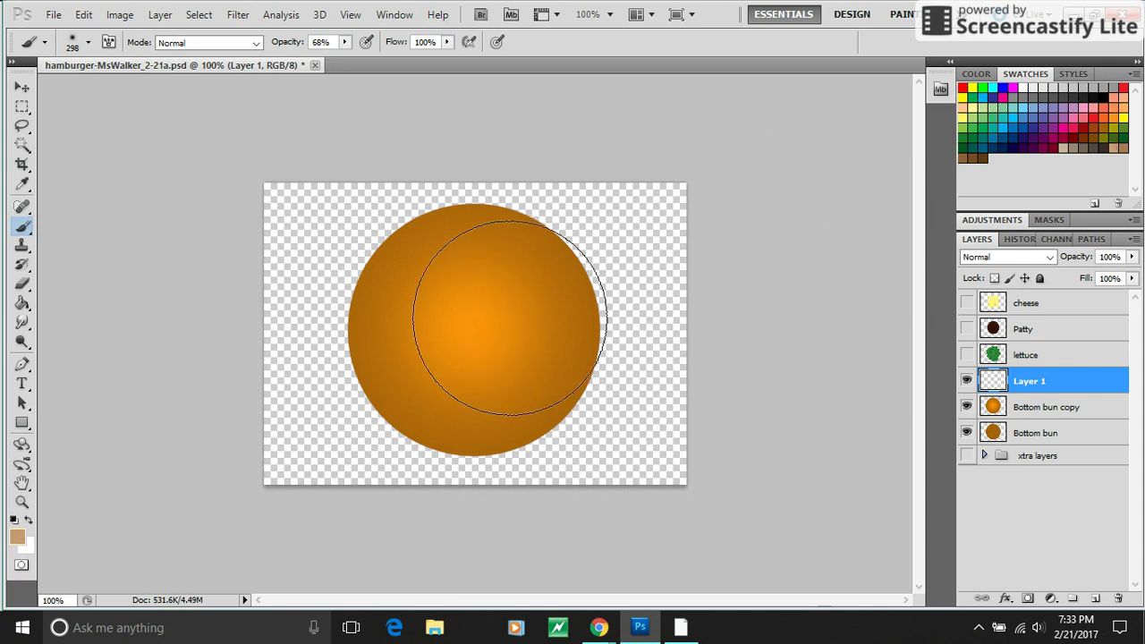
{"action": "left_click", "coordinate": [345, 42]}
{"action": "left_click_drag", "start_coordinate": [335, 56], "coordinate": [332, 58]}
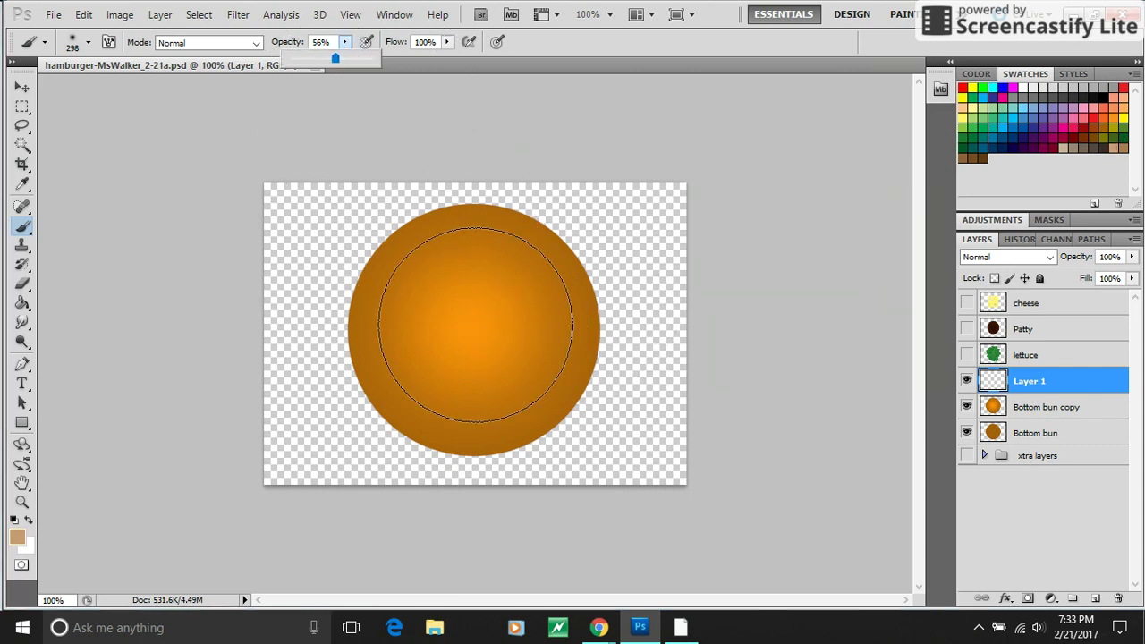
{"action": "left_click", "coordinate": [476, 324]}
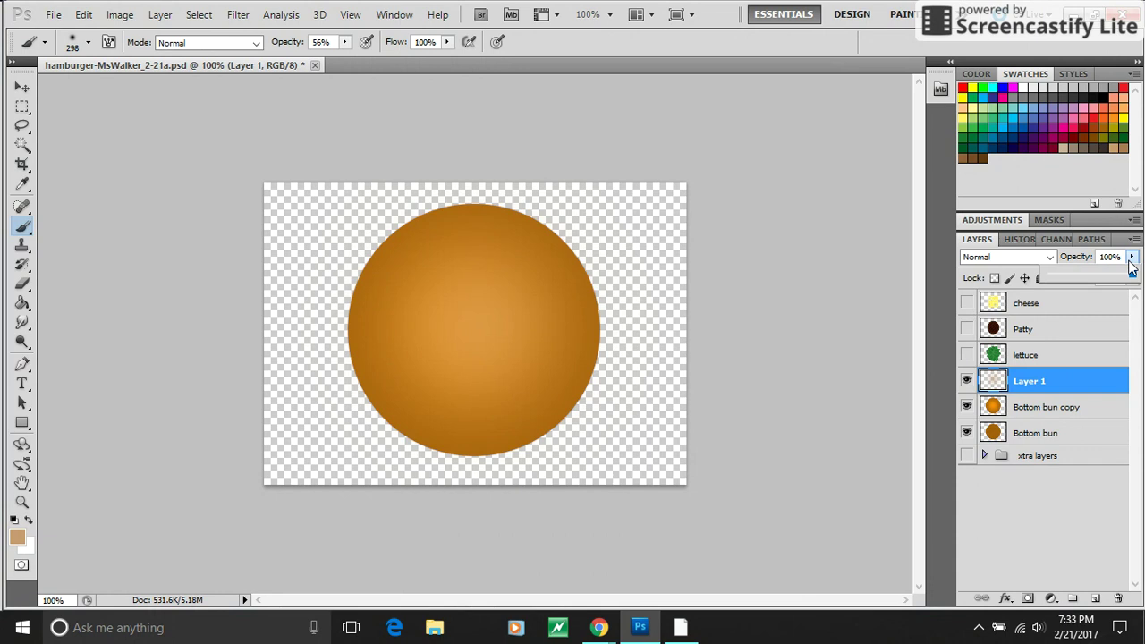
- Lower Layer 1 to 50% opacity, hide the original Bottom bun, and reselect Layer 1
{"action": "mouse_move", "coordinate": [1131, 258]}
{"action": "left_mouse_down"}
{"action": "mouse_move", "coordinate": [1125, 279]}
{"action": "mouse_move", "coordinate": [1054, 292]}
{"action": "mouse_move", "coordinate": [1009, 317]}
{"action": "mouse_move", "coordinate": [1043, 285]}
{"action": "mouse_move", "coordinate": [1092, 284]}
{"action": "left_mouse_up"}
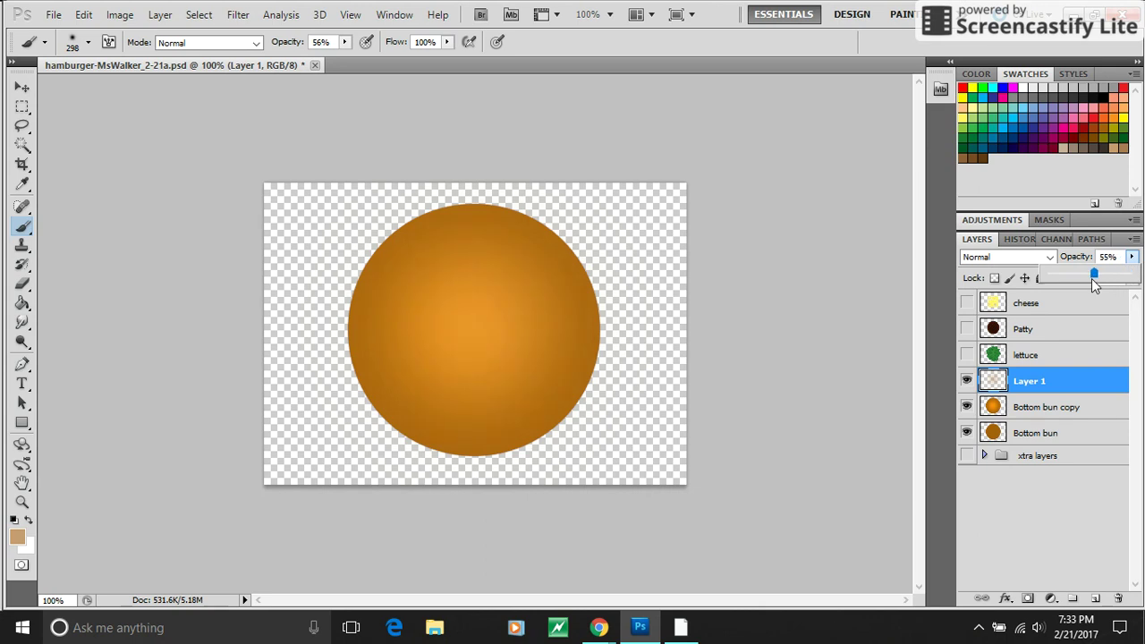
{"action": "left_click", "coordinate": [1065, 395]}
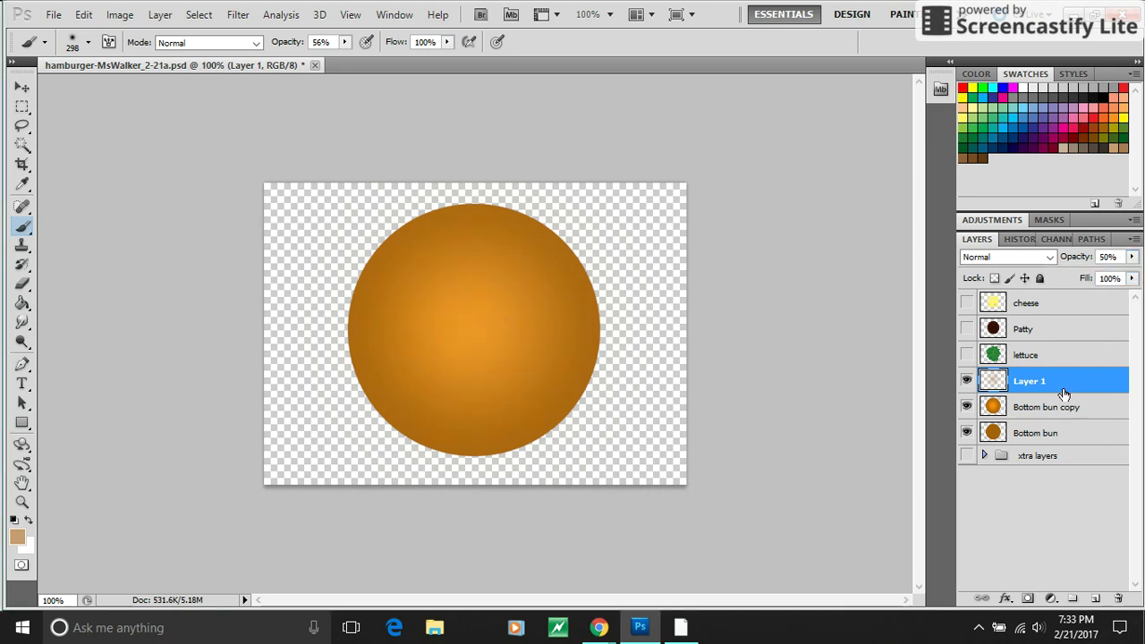
{"action": "left_click", "coordinate": [967, 433]}
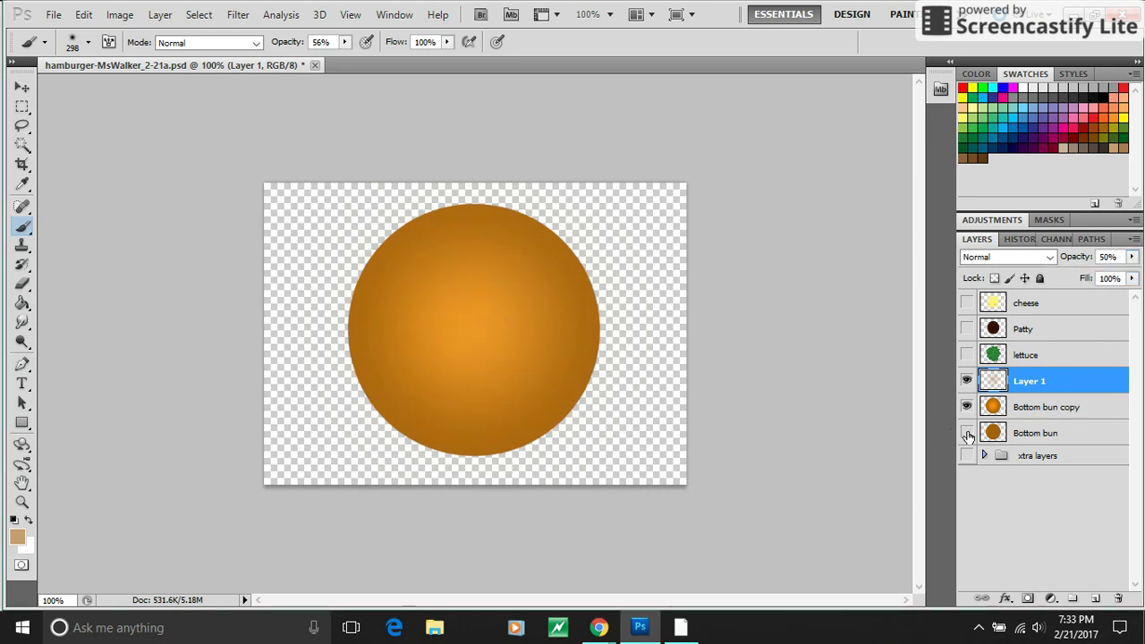
{"action": "left_click", "coordinate": [1047, 409]}
{"action": "left_click", "coordinate": [1038, 383]}
- Merge the glow down into 'top bun', move it topmost, and show cheese, patty, lettuce and Bottom bun
{"action": "left_click", "coordinate": [160, 16]}
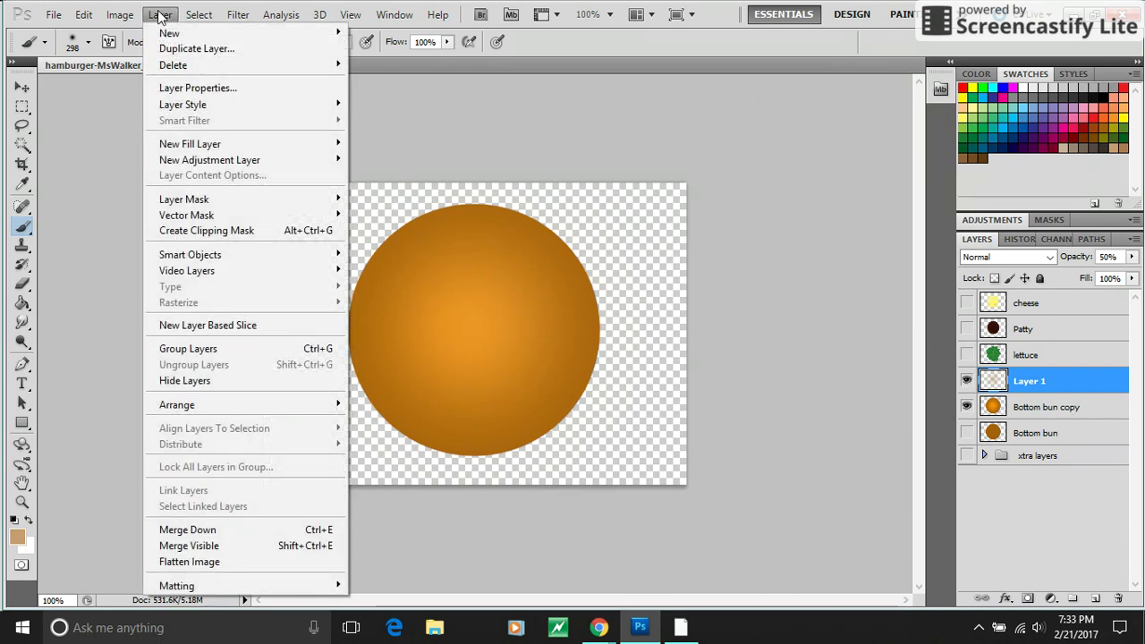
{"action": "left_click", "coordinate": [229, 534]}
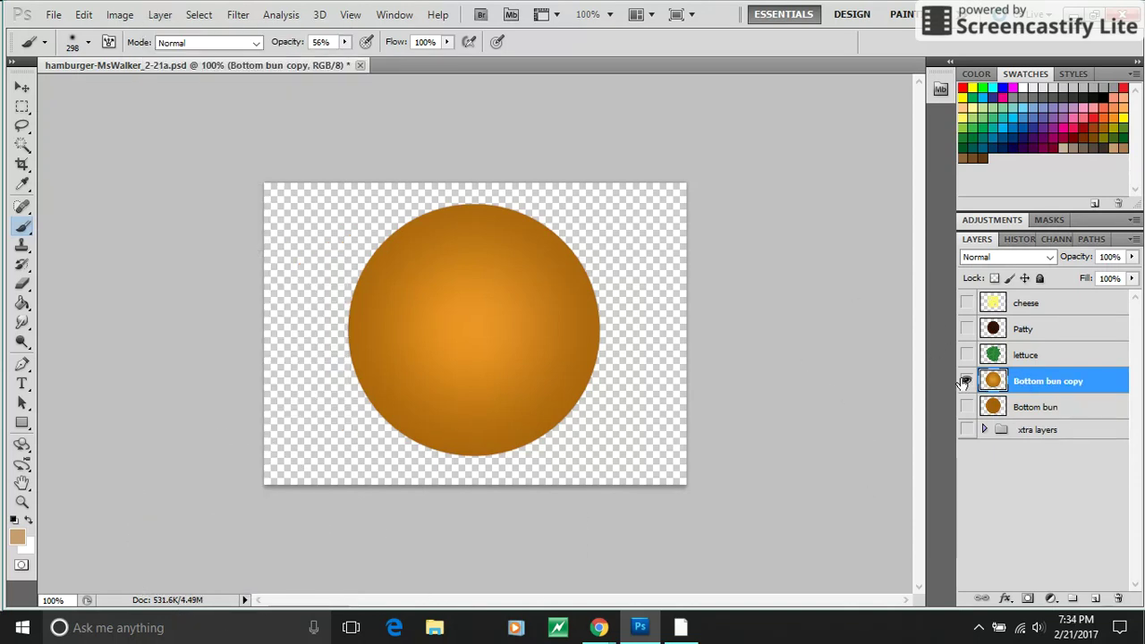
{"action": "double_click", "coordinate": [1042, 381]}
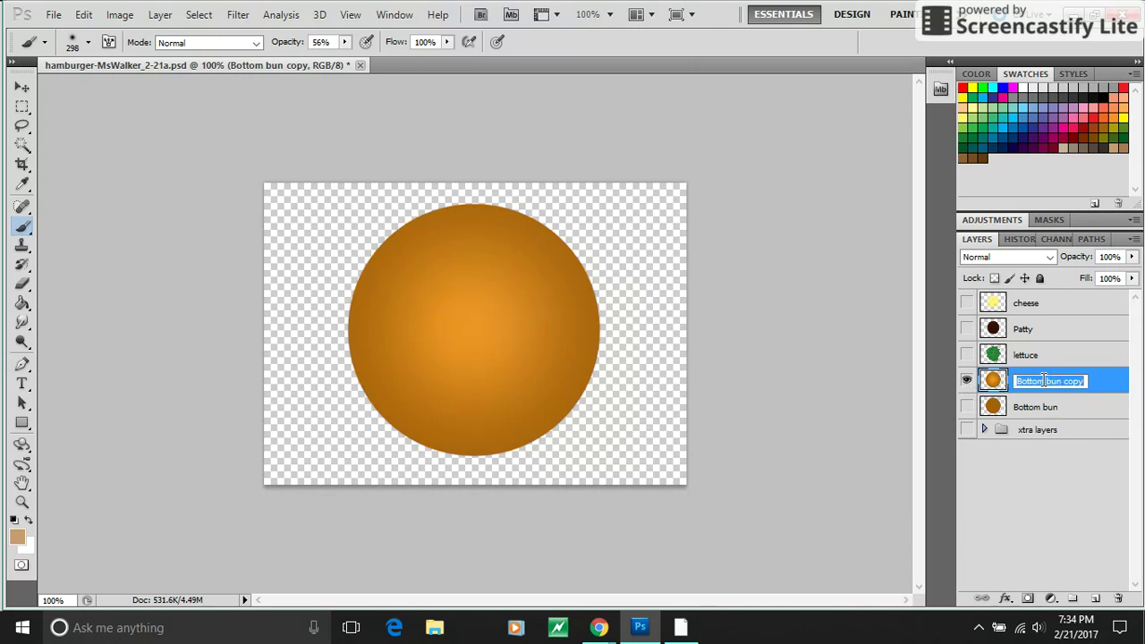
{"action": "type", "text": "top bun"}
{"action": "left_click", "coordinate": [980, 358]}
{"action": "left_click_drag", "start_coordinate": [1042, 387], "coordinate": [1048, 302]}
{"action": "left_click_drag", "start_coordinate": [966, 329], "coordinate": [966, 408]}
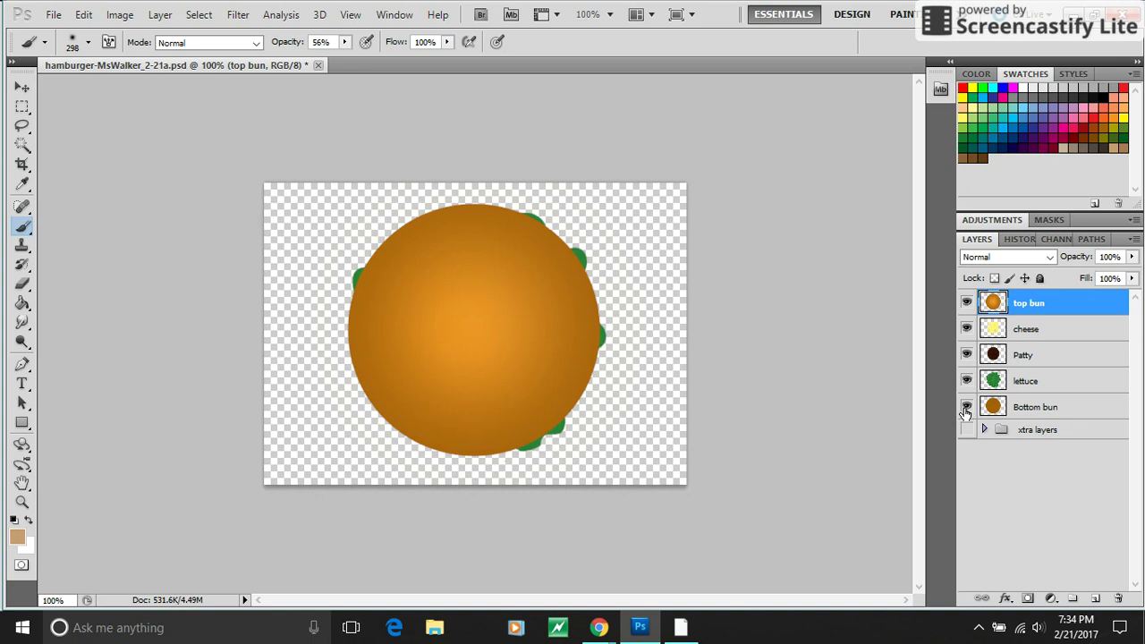
- Hide the top bun and toggle the cheese, patty and lettuce layers to inspect each filling
{"action": "left_click", "coordinate": [967, 303]}
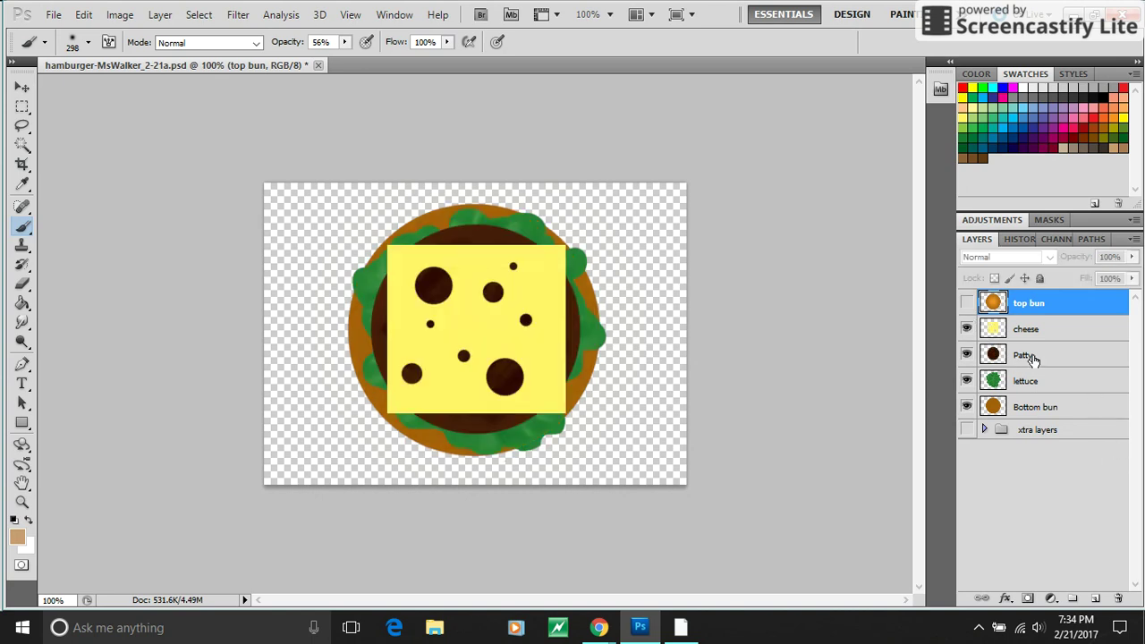
{"action": "left_click", "coordinate": [966, 329]}
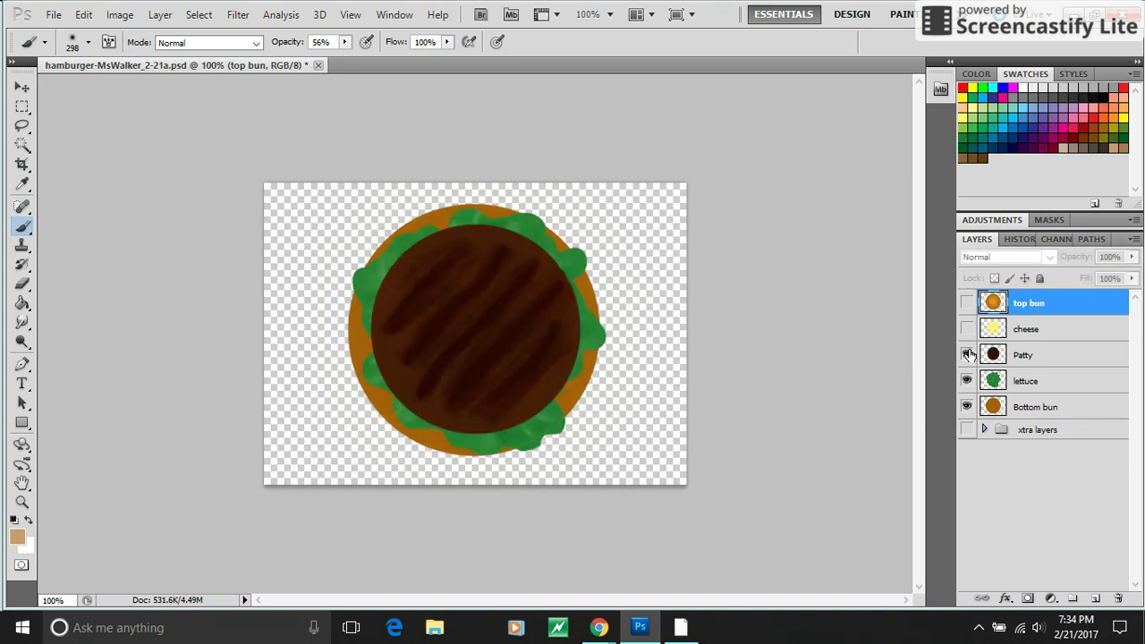
{"action": "left_click", "coordinate": [967, 355]}
{"action": "left_click", "coordinate": [966, 381]}
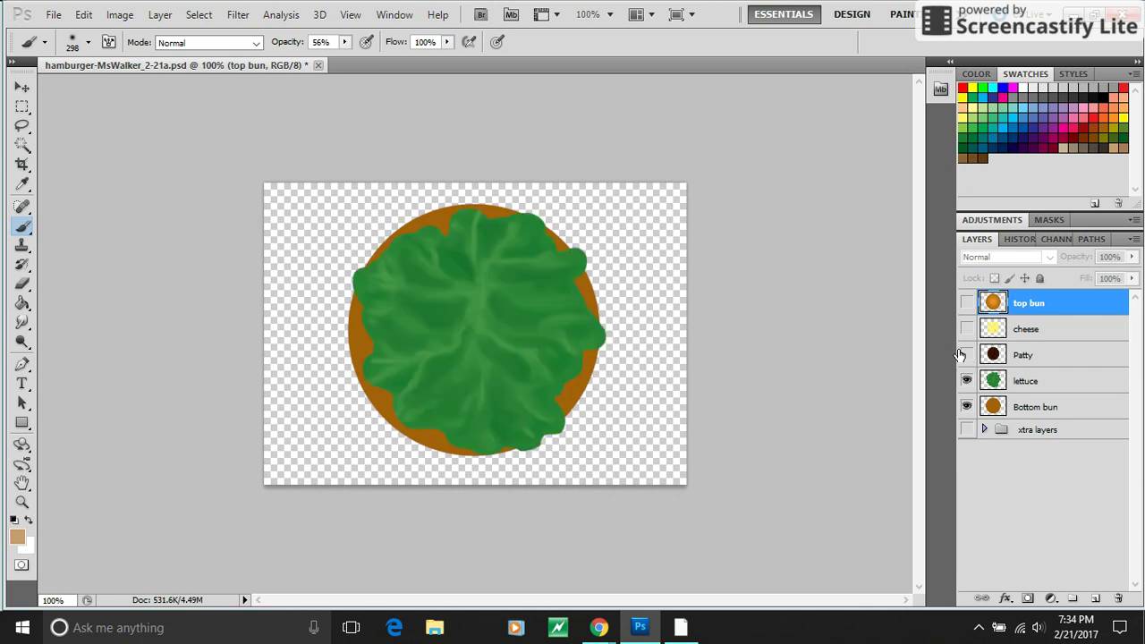
{"action": "left_click", "coordinate": [966, 355]}
{"action": "left_click", "coordinate": [967, 329]}
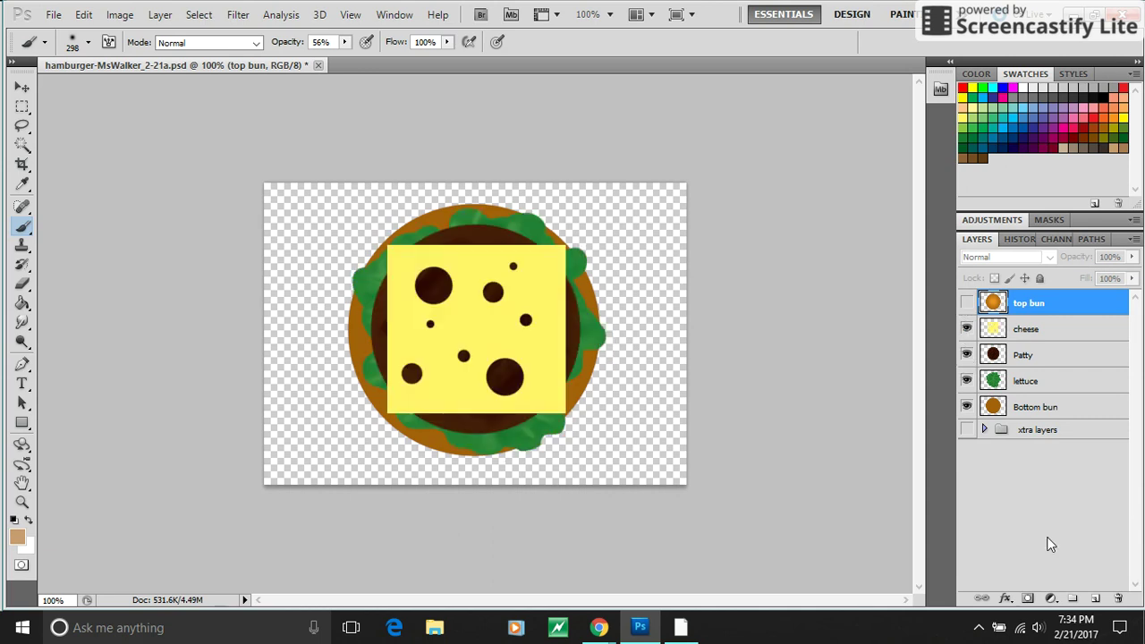
- Add a new layer below top bun, just above cheese, and name it 'ketchup'
{"action": "left_click", "coordinate": [1094, 597]}
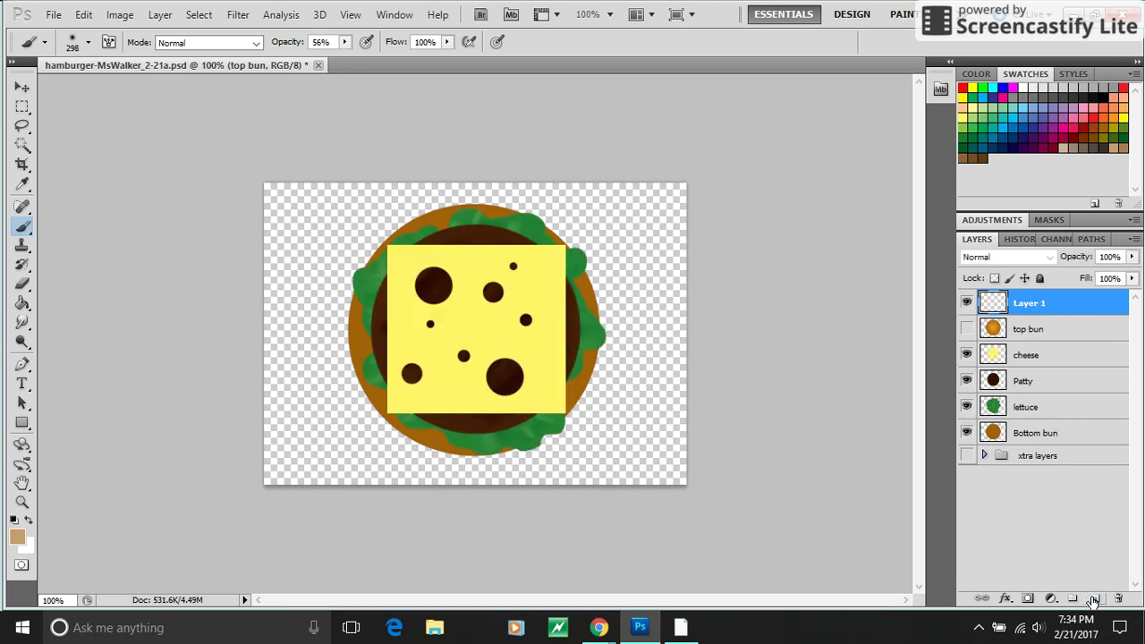
{"action": "left_click_drag", "start_coordinate": [1022, 315], "coordinate": [1020, 342]}
{"action": "double_click", "coordinate": [1029, 329]}
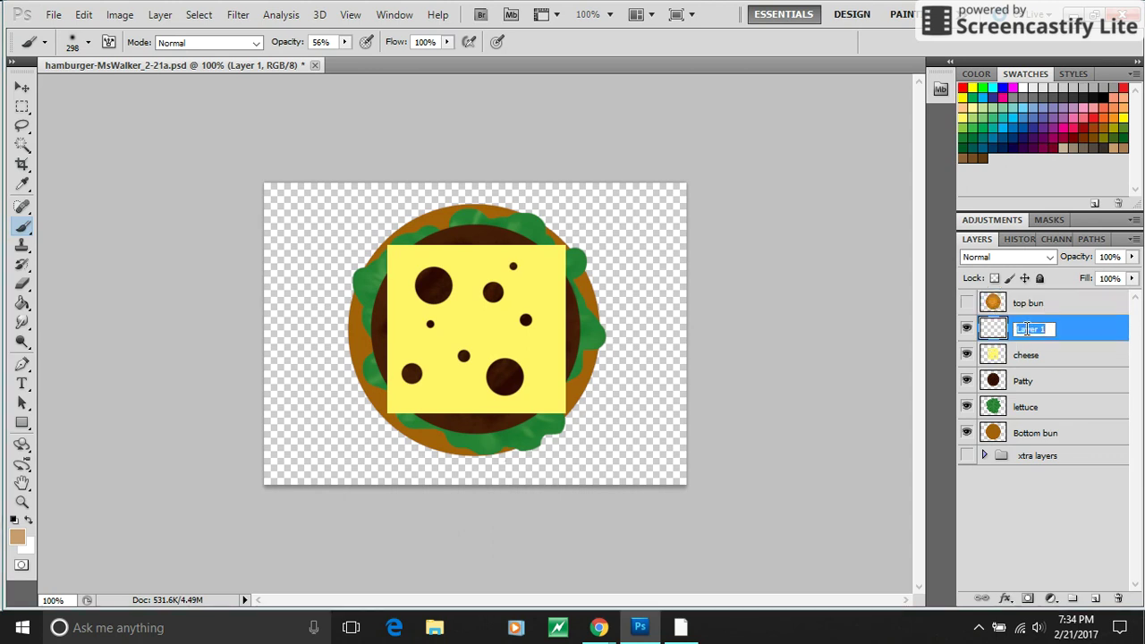
{"action": "type", "text": "ketch"}
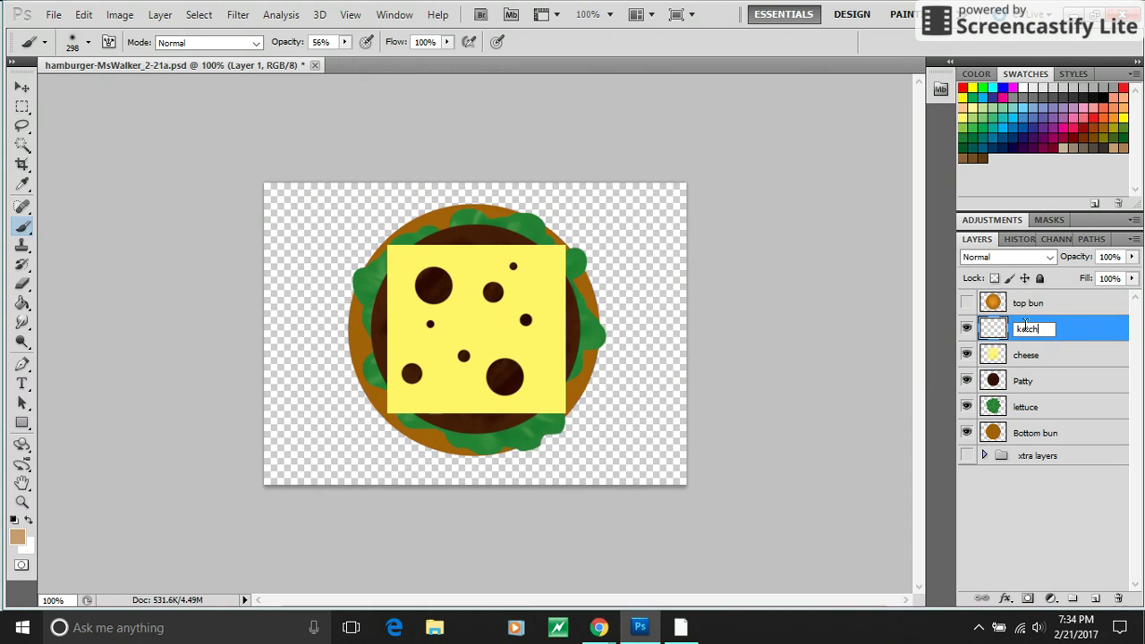
{"action": "type", "text": "up"}
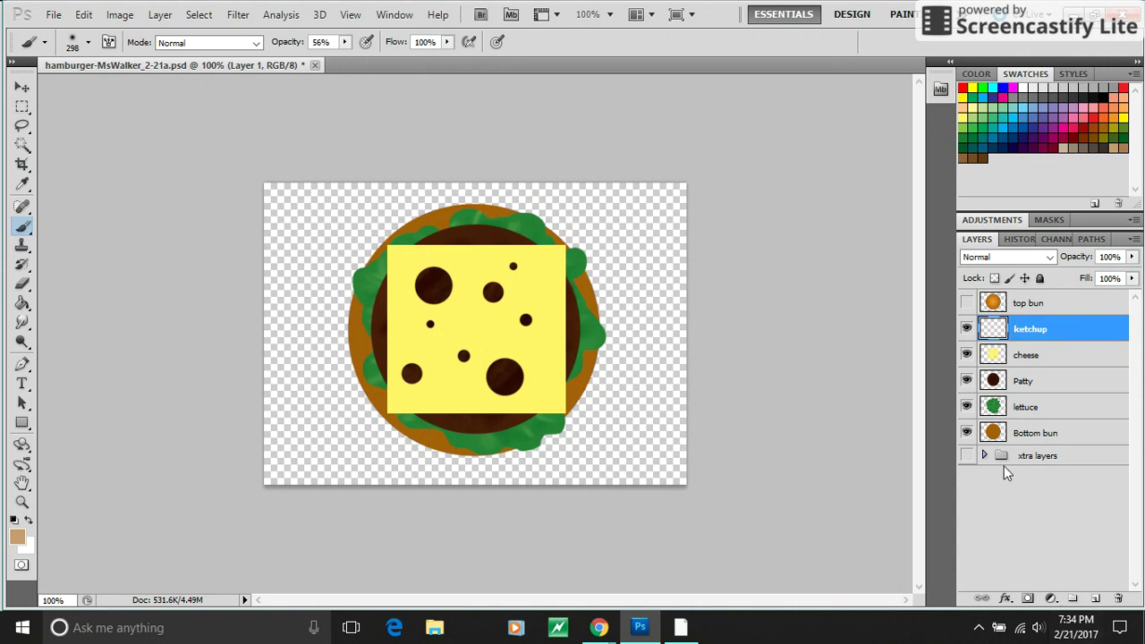
- Finish naming the ketchup layer, pick red, and set up a 20 px hard round brush
{"action": "left_click", "coordinate": [1007, 473]}
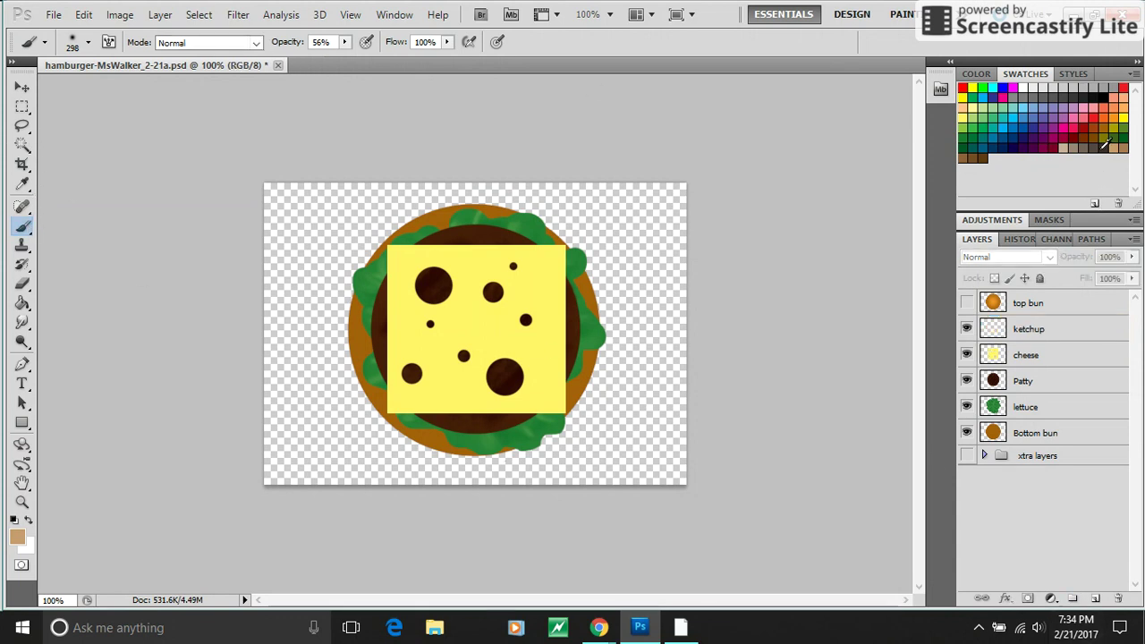
{"action": "left_click", "coordinate": [1093, 108]}
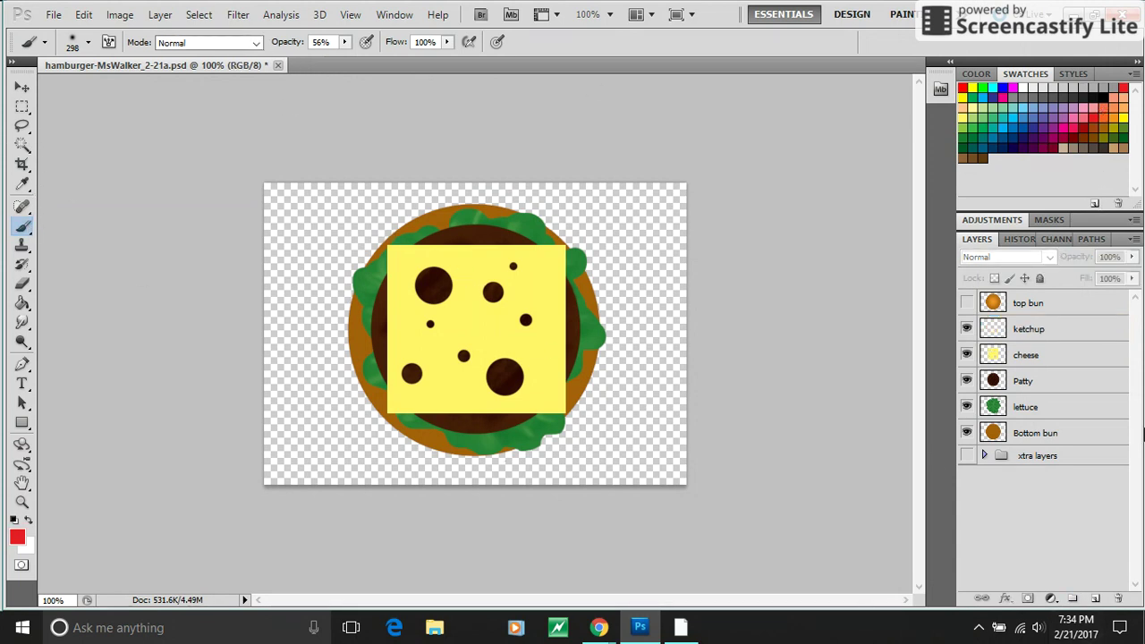
{"action": "left_click", "coordinate": [1045, 331]}
{"action": "left_click", "coordinate": [88, 42]}
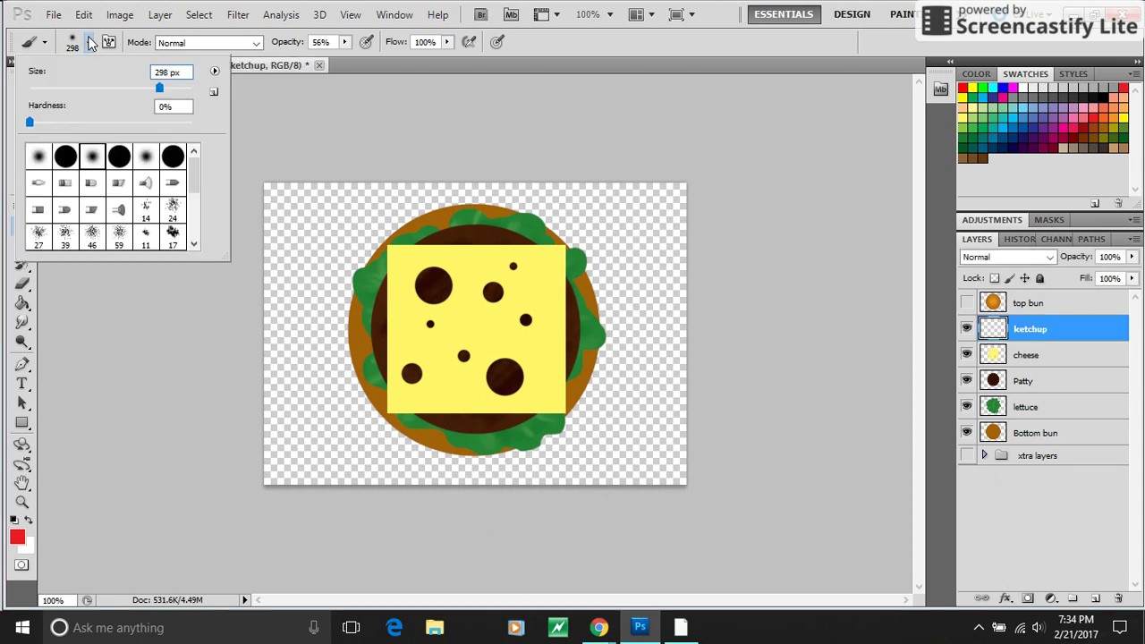
{"action": "left_click", "coordinate": [146, 182]}
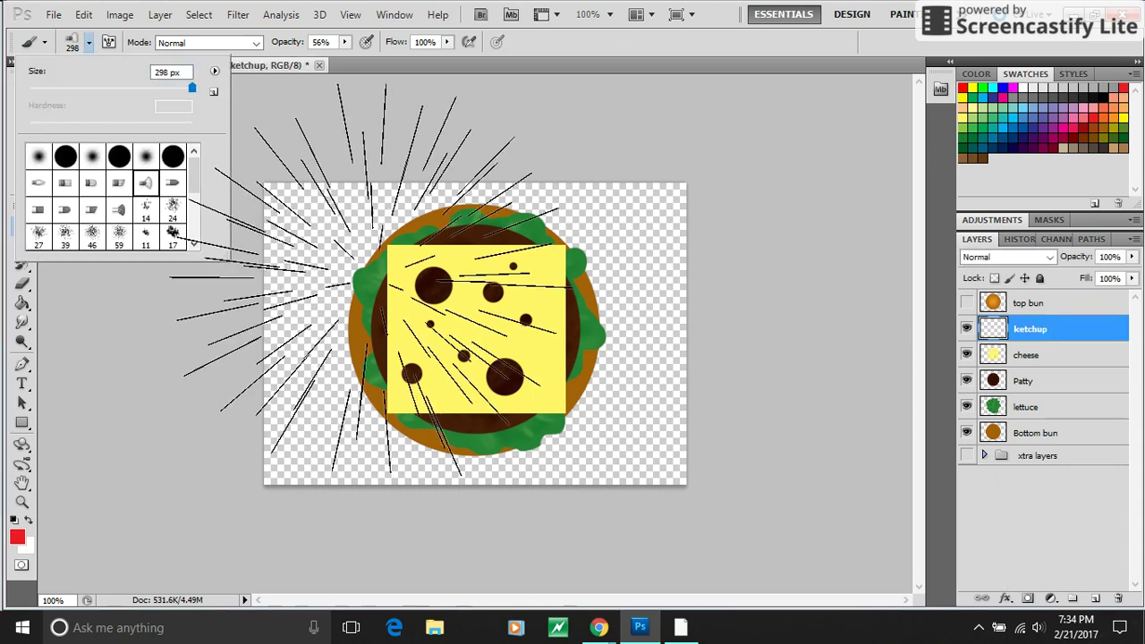
{"action": "left_click", "coordinate": [92, 185]}
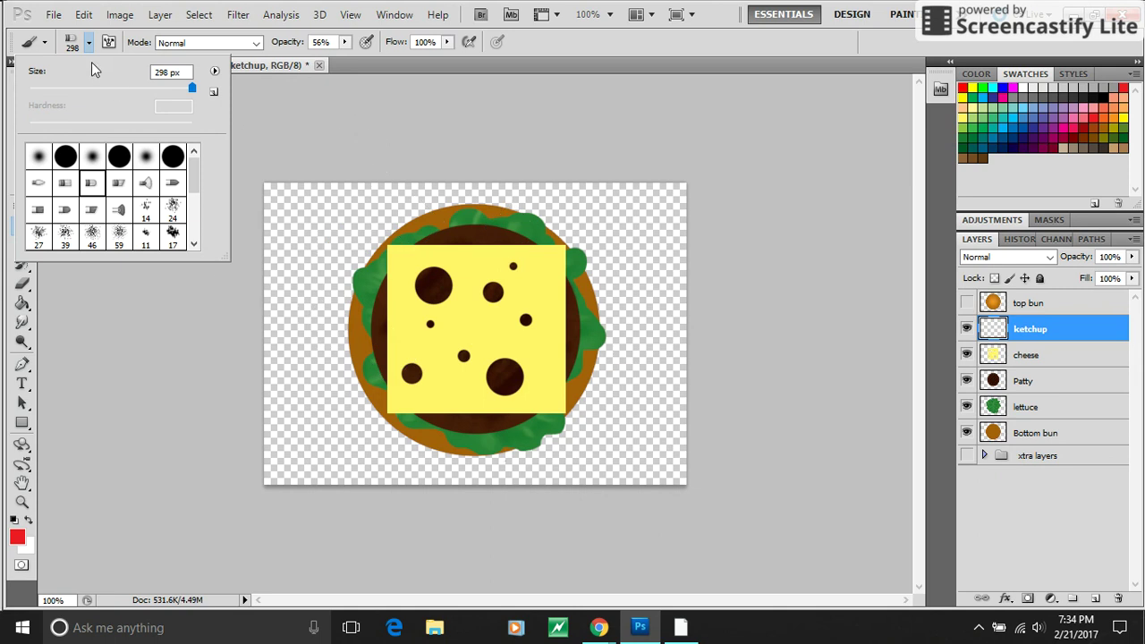
{"action": "left_click_drag", "start_coordinate": [192, 88], "coordinate": [57, 88]}
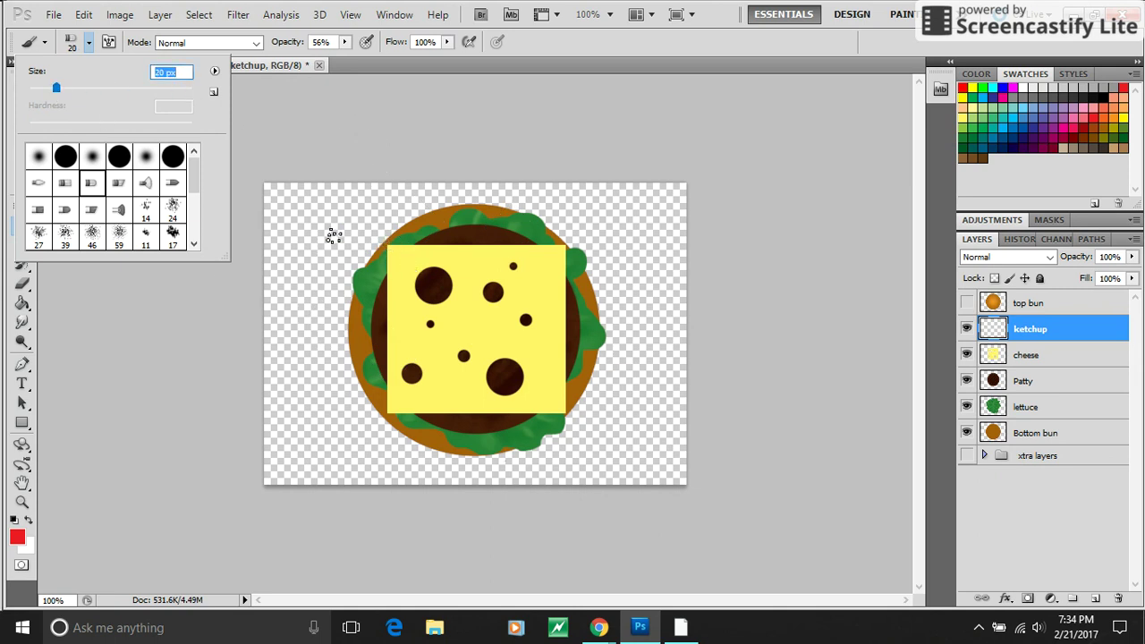
{"action": "left_click", "coordinate": [67, 159]}
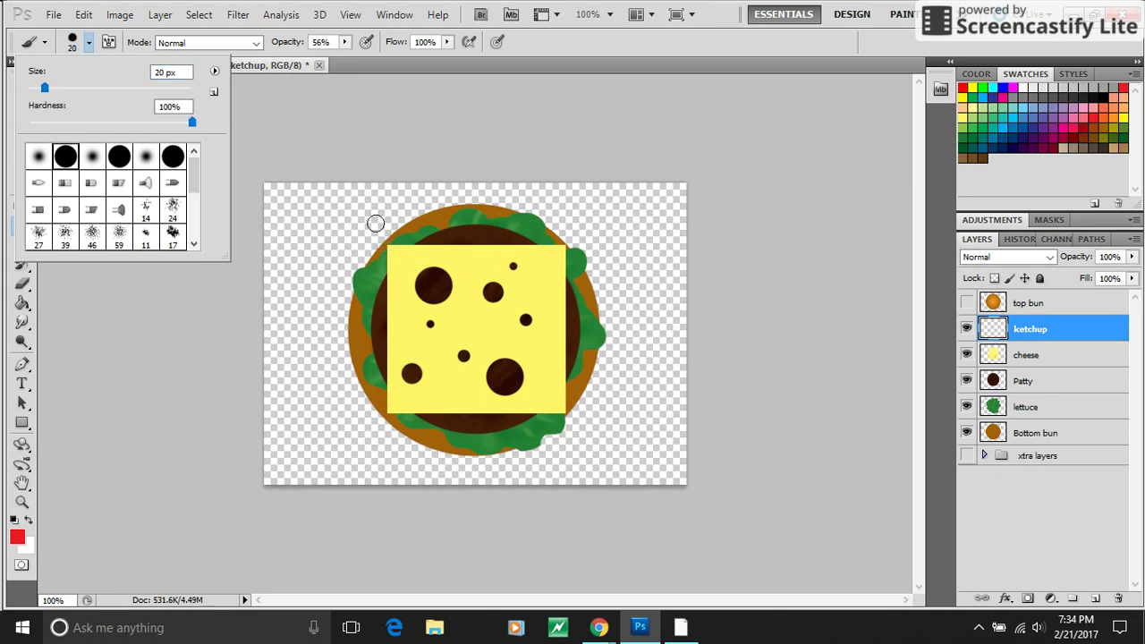
- Replace the orange zigzag with a red ketchup zigzag painted at 100% opacity
{"action": "mouse_move", "coordinate": [397, 307]}
{"action": "left_mouse_down"}
{"action": "mouse_move", "coordinate": [435, 286]}
{"action": "mouse_move", "coordinate": [487, 288]}
{"action": "mouse_move", "coordinate": [463, 316]}
{"action": "mouse_move", "coordinate": [507, 313]}
{"action": "left_mouse_up"}
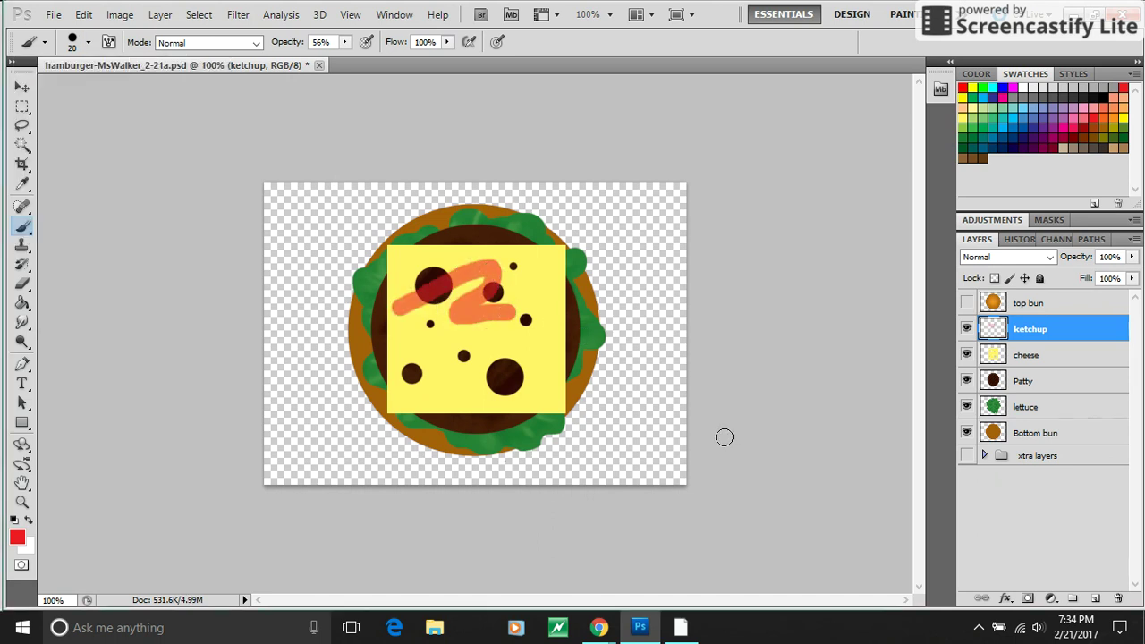
{"action": "key", "text": "ctrl+z"}
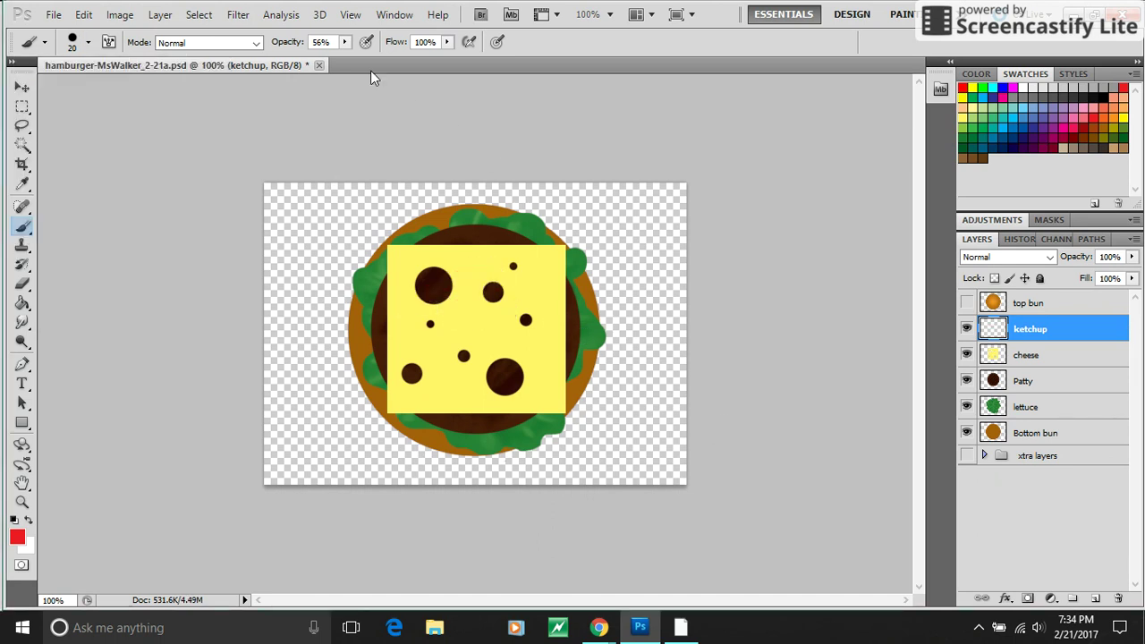
{"action": "left_click_drag", "start_coordinate": [343, 42], "coordinate": [413, 65]}
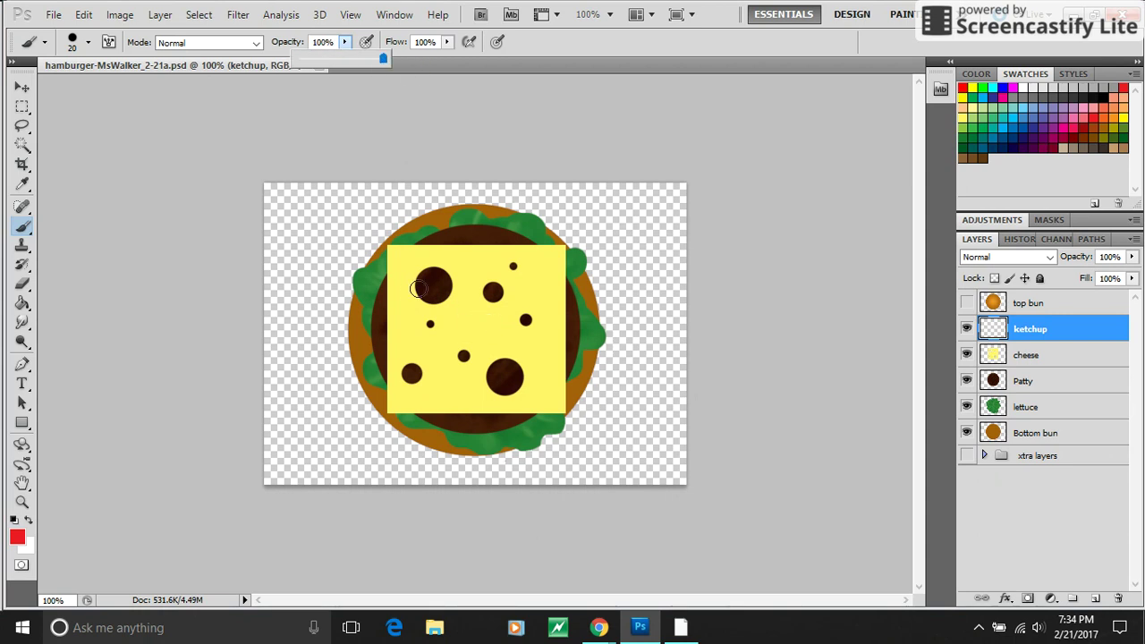
{"action": "mouse_move", "coordinate": [396, 295]}
{"action": "left_mouse_down"}
{"action": "mouse_move", "coordinate": [418, 277]}
{"action": "mouse_move", "coordinate": [464, 281]}
{"action": "mouse_move", "coordinate": [429, 309]}
{"action": "mouse_move", "coordinate": [472, 330]}
{"action": "mouse_move", "coordinate": [531, 296]}
{"action": "mouse_move", "coordinate": [489, 378]}
{"action": "mouse_move", "coordinate": [548, 378]}
{"action": "left_mouse_up"}
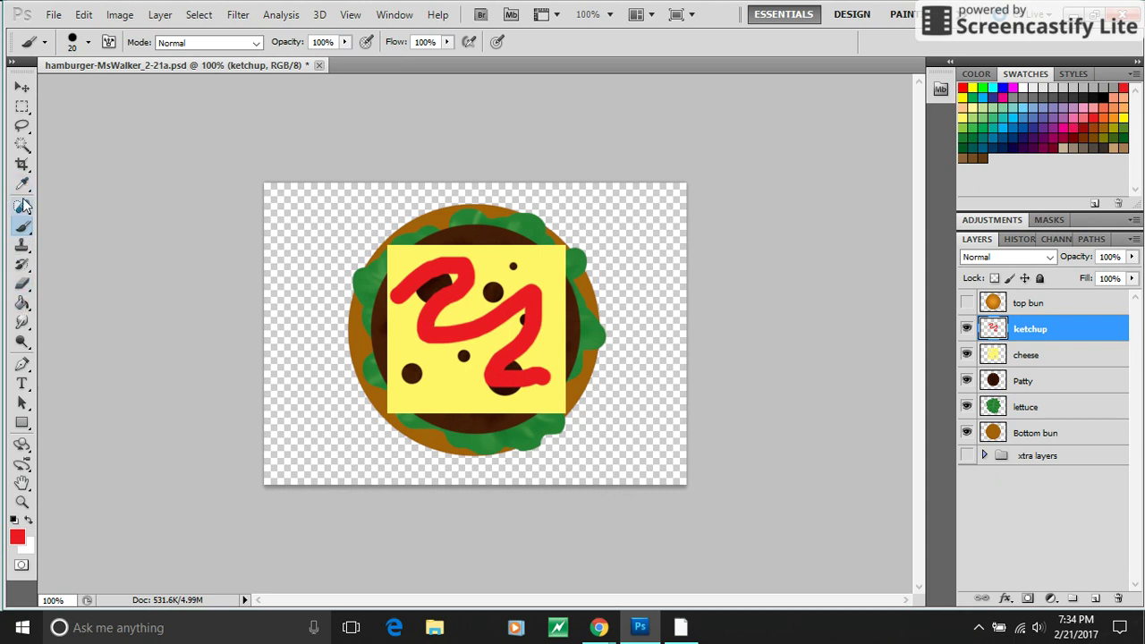
- Fill the ketchup squiggle with solid bright red using the Paint Bucket
{"action": "left_click", "coordinate": [22, 184]}
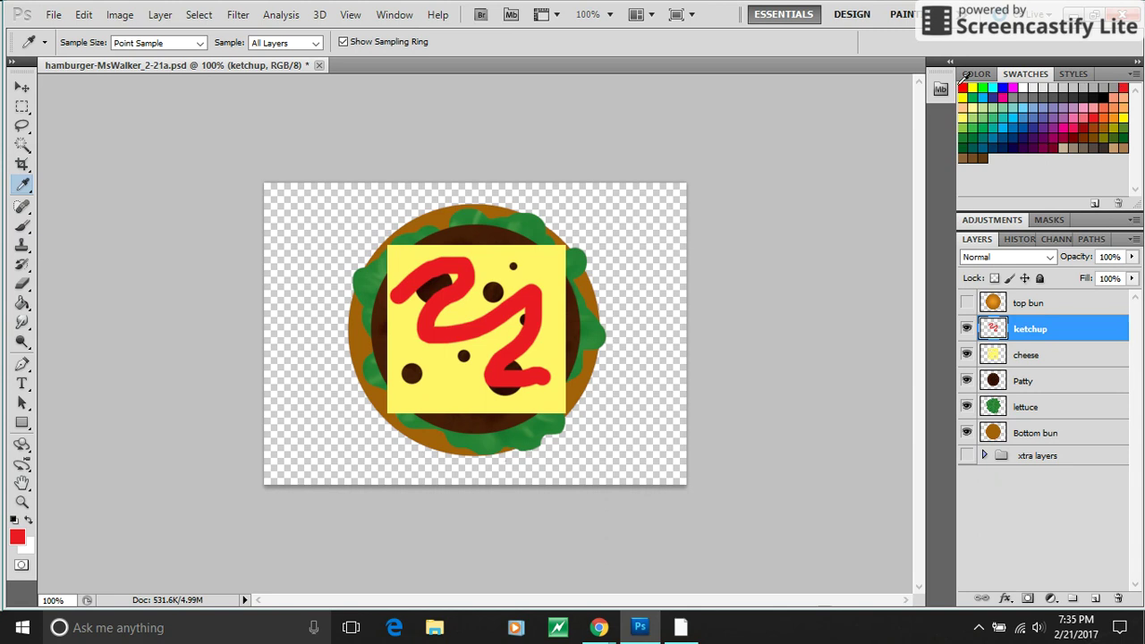
{"action": "left_click", "coordinate": [22, 305]}
{"action": "left_click", "coordinate": [457, 269]}
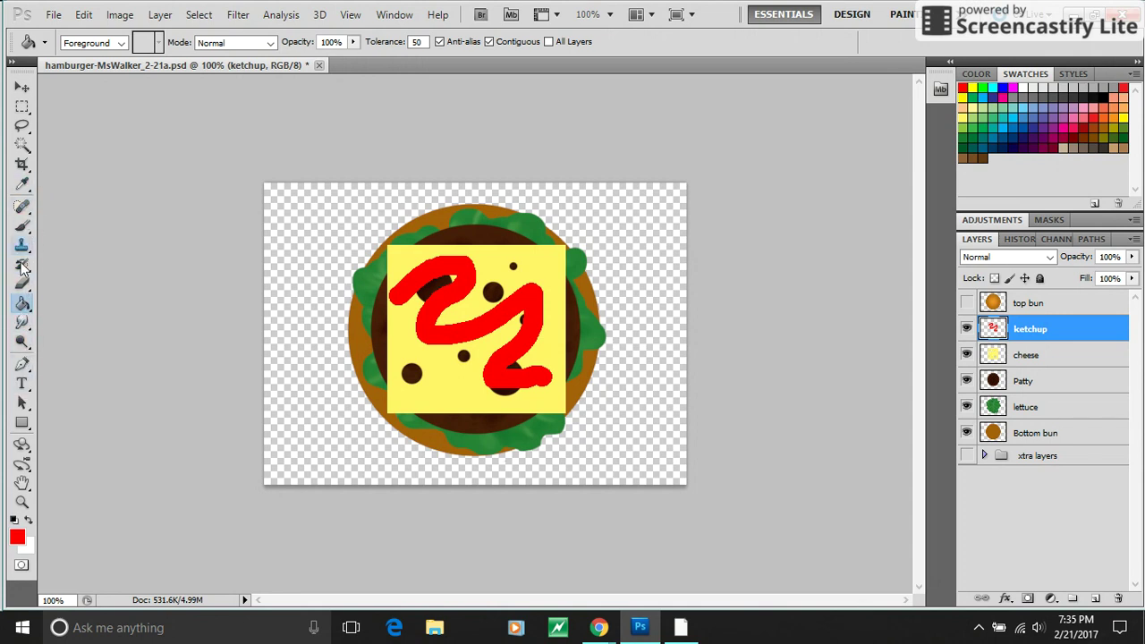
- Paint a pale yellow highlight line along the ketchup's curves with the Brush
{"action": "left_click", "coordinate": [22, 227]}
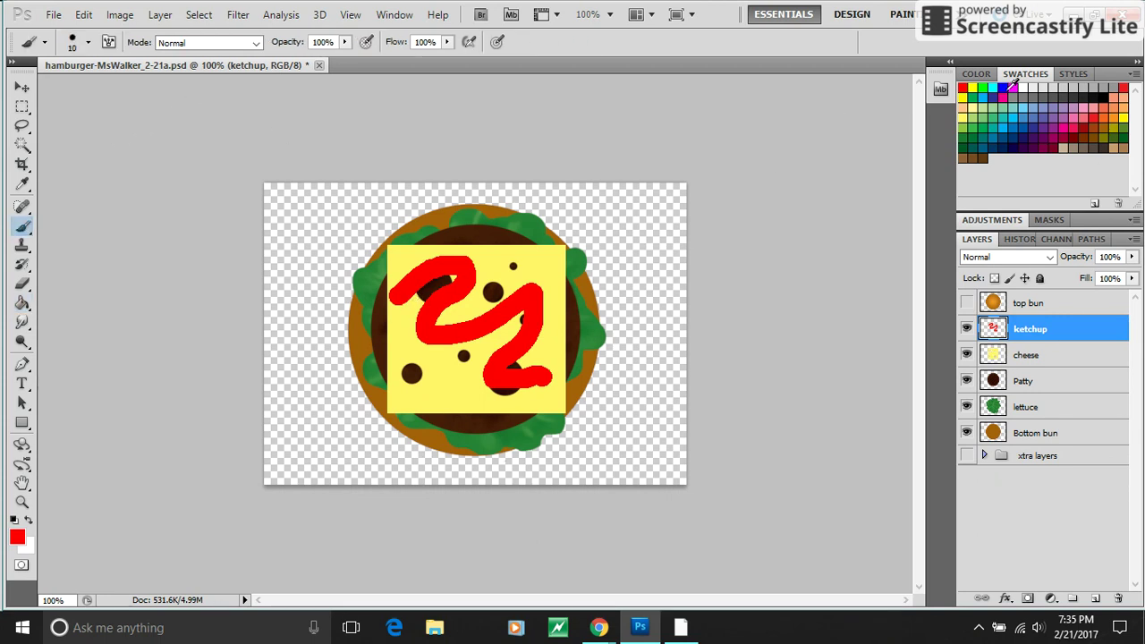
{"action": "left_click", "coordinate": [967, 108]}
{"action": "mouse_move", "coordinate": [399, 293]}
{"action": "left_mouse_down"}
{"action": "mouse_move", "coordinate": [470, 274]}
{"action": "mouse_move", "coordinate": [429, 318]}
{"action": "mouse_move", "coordinate": [441, 329]}
{"action": "mouse_move", "coordinate": [527, 302]}
{"action": "mouse_move", "coordinate": [530, 334]}
{"action": "mouse_move", "coordinate": [505, 378]}
{"action": "left_mouse_up"}
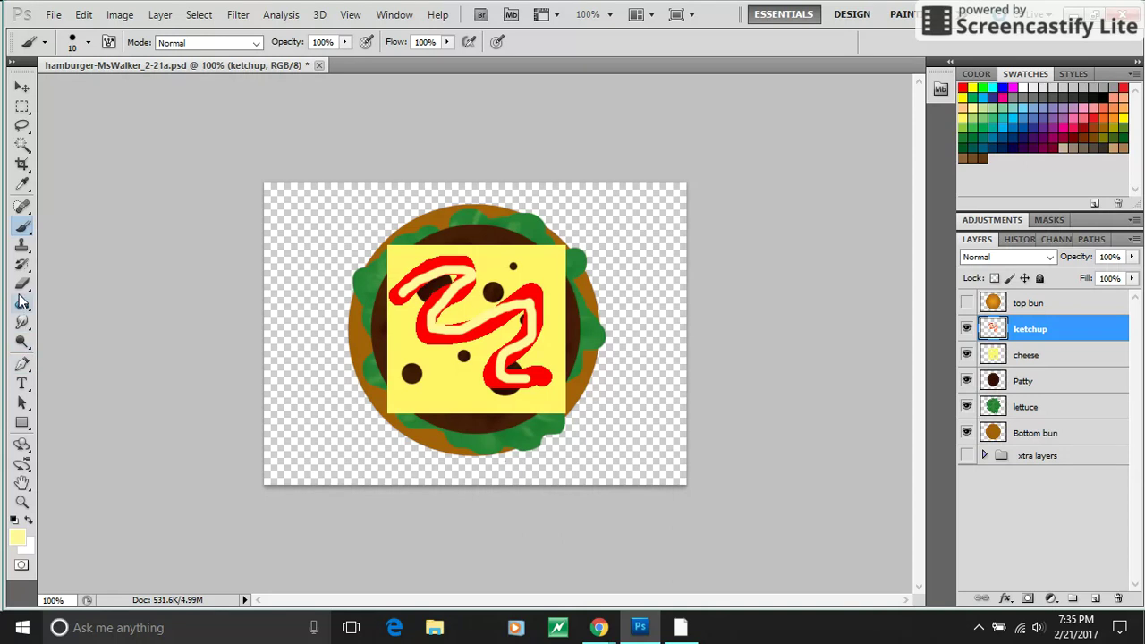
- Select the Smudge Tool at 112 px with Normal blending mode
{"action": "left_click", "coordinate": [23, 322]}
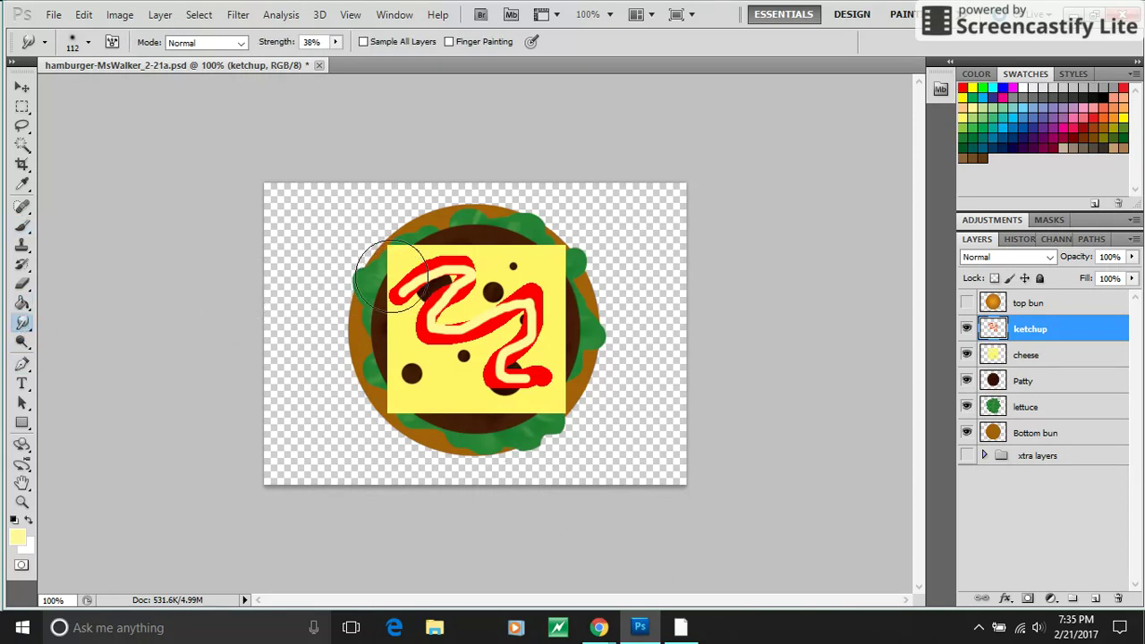
{"action": "left_click", "coordinate": [24, 327]}
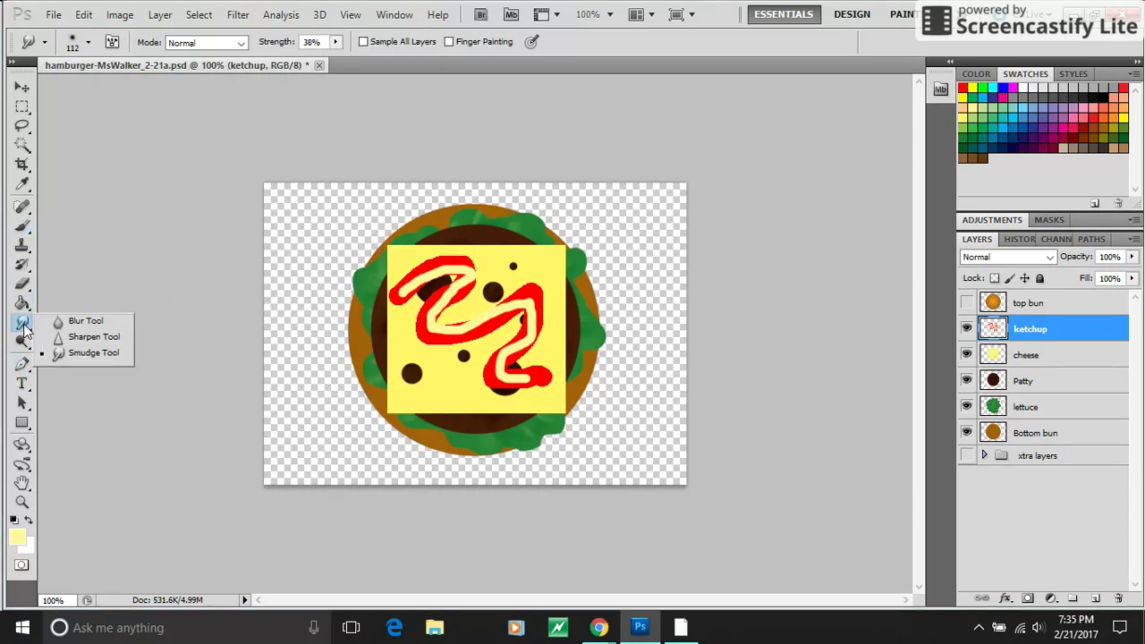
{"action": "left_click", "coordinate": [89, 353]}
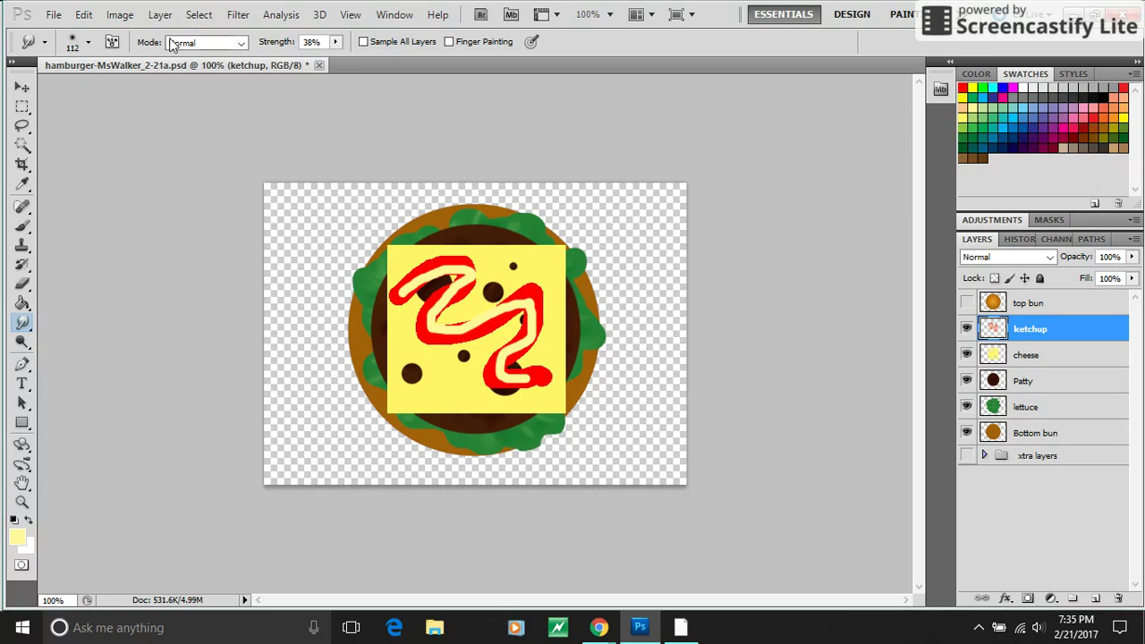
{"action": "left_click", "coordinate": [87, 44]}
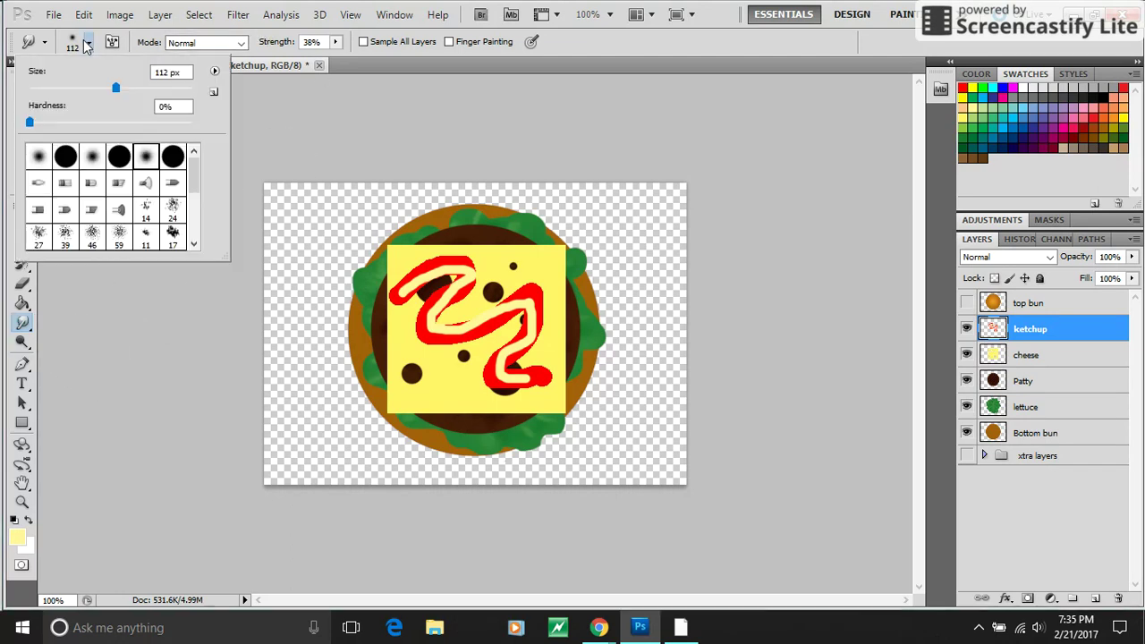
{"action": "left_click", "coordinate": [209, 43]}
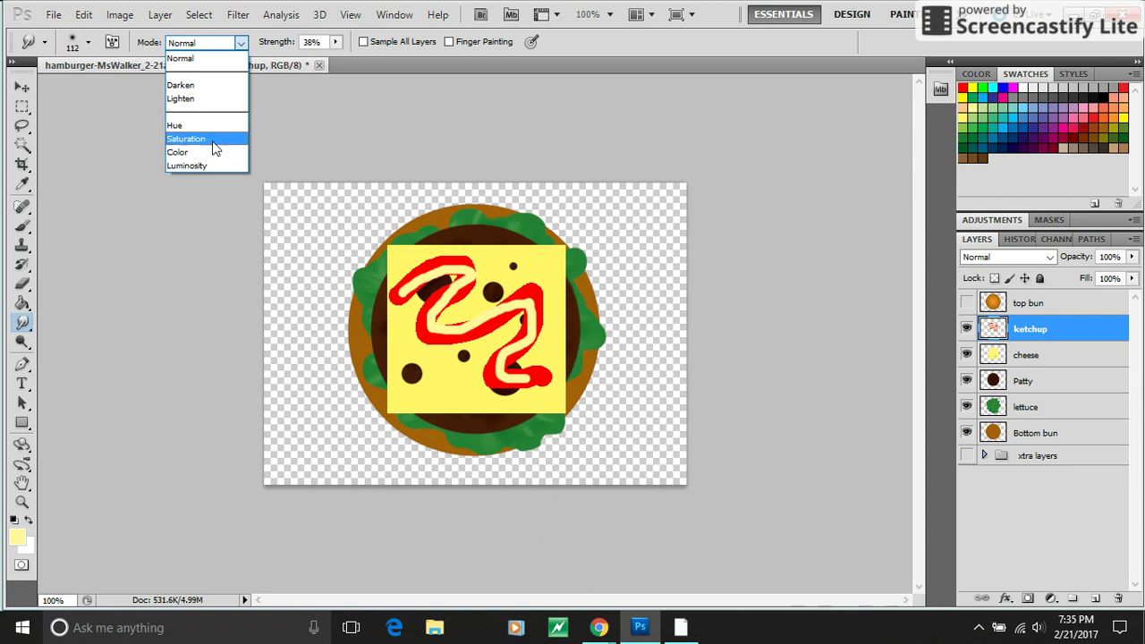
{"action": "left_click", "coordinate": [188, 59]}
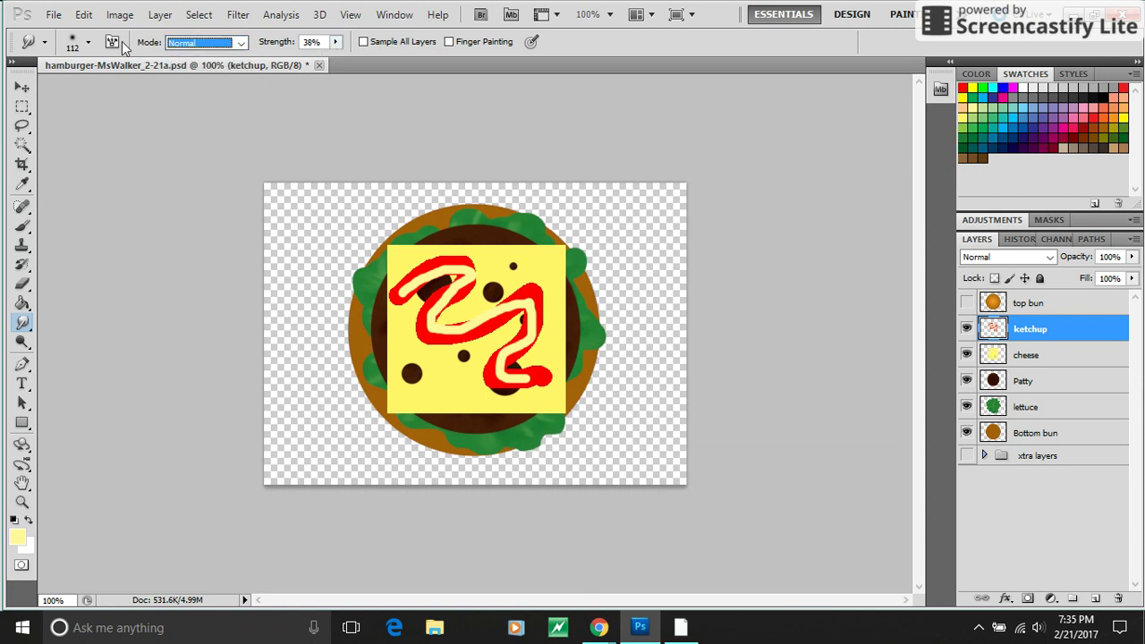
{"action": "left_click", "coordinate": [88, 42]}
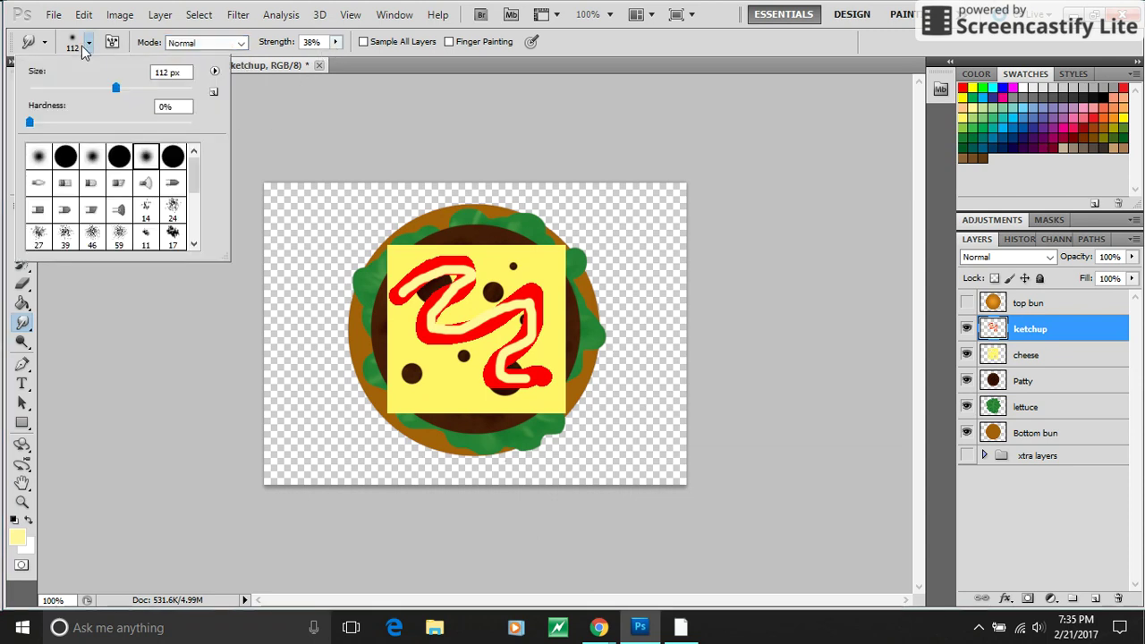
- Smear the ketchup strokes across the cheese, shrinking the brush to 30 px for the lower-right smear
{"action": "left_click", "coordinate": [402, 272]}
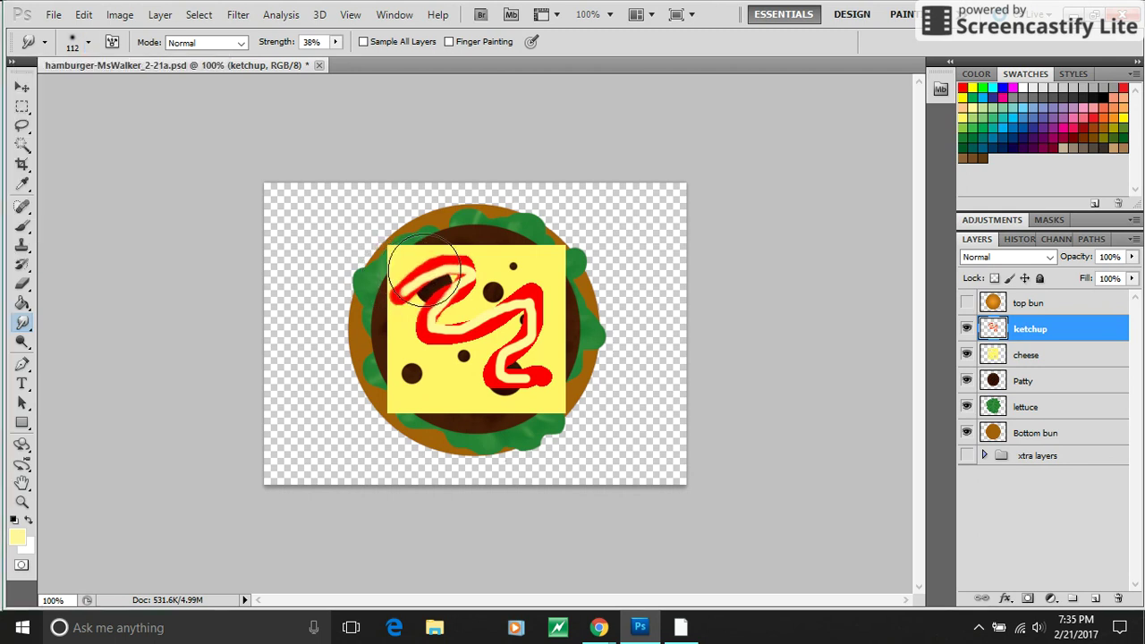
{"action": "mouse_move", "coordinate": [403, 273]}
{"action": "left_mouse_down"}
{"action": "mouse_move", "coordinate": [461, 290]}
{"action": "mouse_move", "coordinate": [407, 272]}
{"action": "left_mouse_up"}
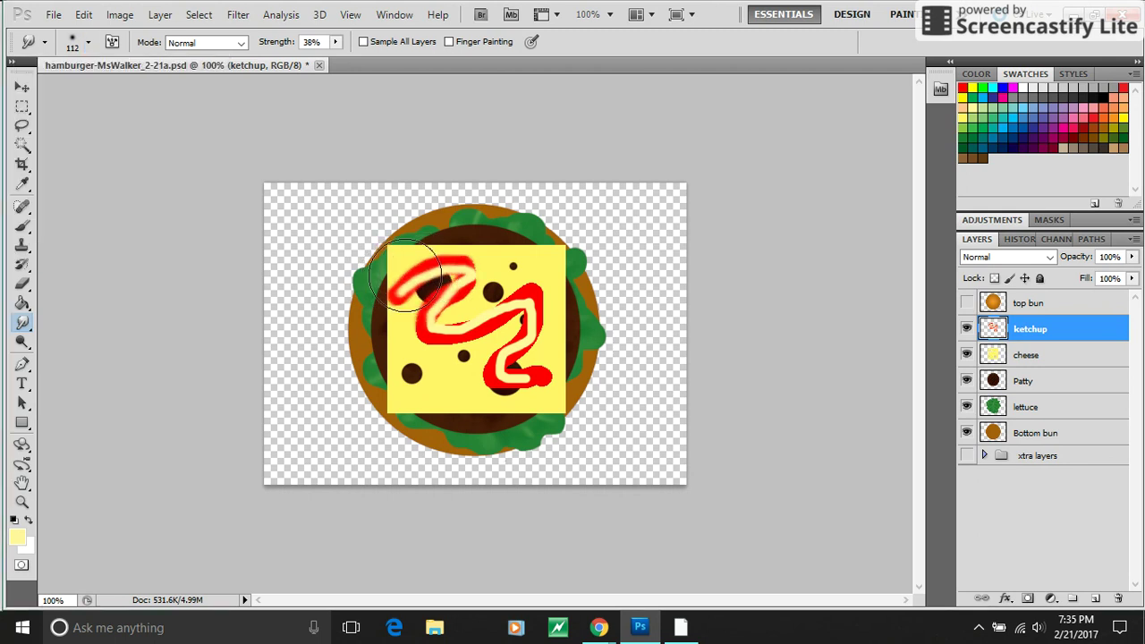
{"action": "mouse_move", "coordinate": [465, 327]}
{"action": "left_mouse_down"}
{"action": "mouse_move", "coordinate": [498, 301]}
{"action": "mouse_move", "coordinate": [517, 304]}
{"action": "mouse_move", "coordinate": [451, 344]}
{"action": "mouse_move", "coordinate": [488, 299]}
{"action": "mouse_move", "coordinate": [460, 334]}
{"action": "mouse_move", "coordinate": [528, 340]}
{"action": "mouse_move", "coordinate": [478, 393]}
{"action": "mouse_move", "coordinate": [540, 378]}
{"action": "left_mouse_up"}
{"action": "mouse_move", "coordinate": [438, 260]}
{"action": "left_mouse_down"}
{"action": "mouse_move", "coordinate": [428, 268]}
{"action": "mouse_move", "coordinate": [446, 261]}
{"action": "mouse_move", "coordinate": [435, 247]}
{"action": "mouse_move", "coordinate": [407, 288]}
{"action": "mouse_move", "coordinate": [380, 295]}
{"action": "mouse_move", "coordinate": [431, 329]}
{"action": "mouse_move", "coordinate": [427, 375]}
{"action": "mouse_move", "coordinate": [536, 279]}
{"action": "mouse_move", "coordinate": [517, 383]}
{"action": "mouse_move", "coordinate": [546, 374]}
{"action": "left_mouse_up"}
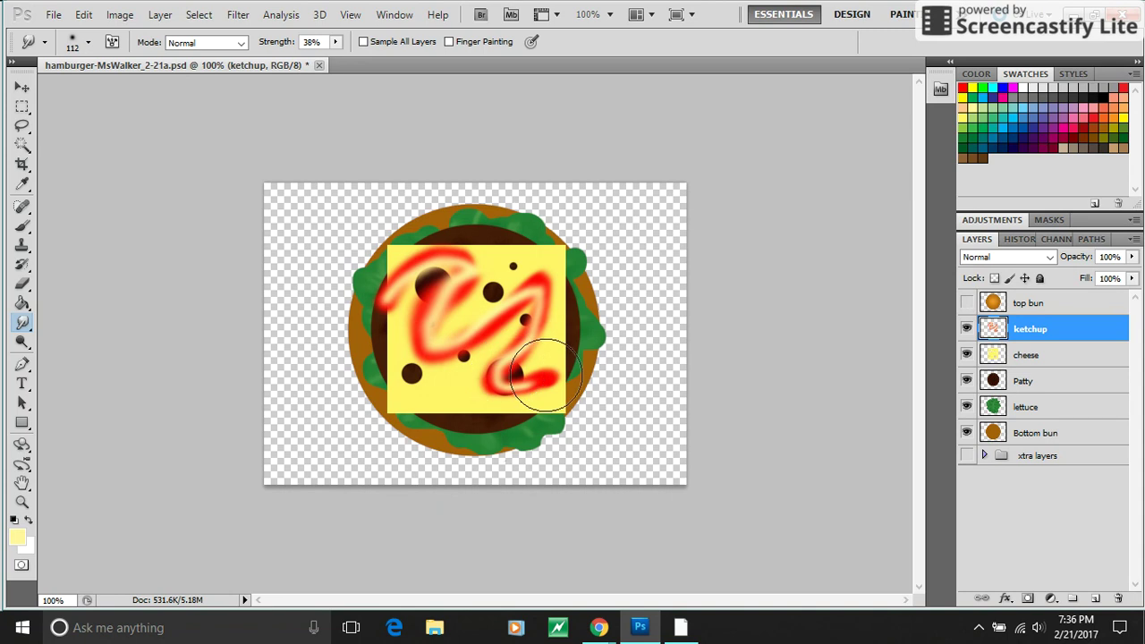
{"action": "key", "text": "bracketleft"}
{"action": "key", "text": "bracketleft"}
{"action": "key", "text": "bracketleft"}
{"action": "key", "text": "bracketleft"}
{"action": "key", "text": "bracketleft"}
{"action": "key", "text": "bracketleft"}
{"action": "key", "text": "bracketleft"}
{"action": "key", "text": "bracketleft"}
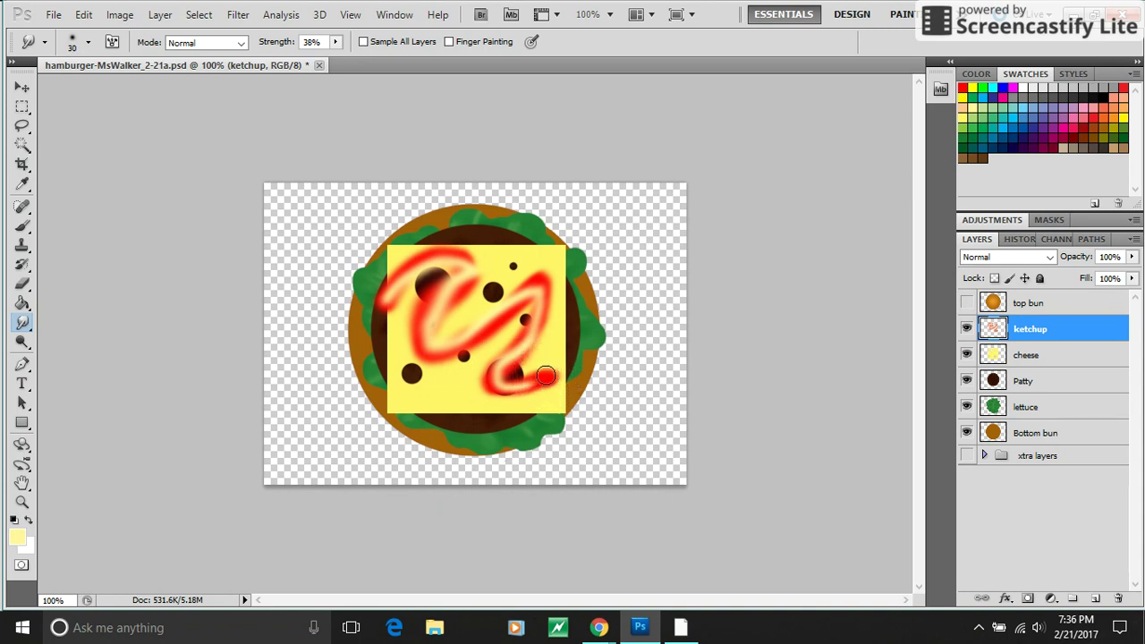
{"action": "mouse_move", "coordinate": [546, 376]}
{"action": "left_mouse_down"}
{"action": "mouse_move", "coordinate": [469, 308]}
{"action": "mouse_move", "coordinate": [483, 331]}
{"action": "mouse_move", "coordinate": [443, 367]}
{"action": "mouse_move", "coordinate": [486, 315]}
{"action": "mouse_move", "coordinate": [447, 375]}
{"action": "mouse_move", "coordinate": [470, 304]}
{"action": "mouse_move", "coordinate": [459, 376]}
{"action": "mouse_move", "coordinate": [505, 385]}
{"action": "left_mouse_up"}
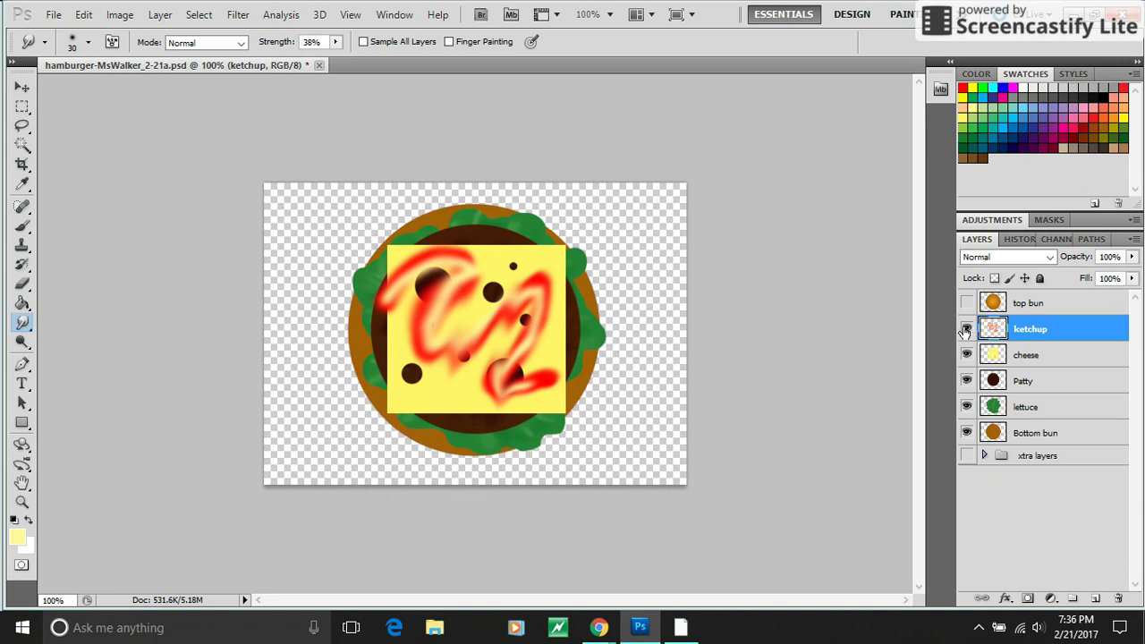
- Create Layer 1 and stamp pale yellow stars around the burger's edge with the Star 29 px brush
{"action": "left_click", "coordinate": [1093, 597]}
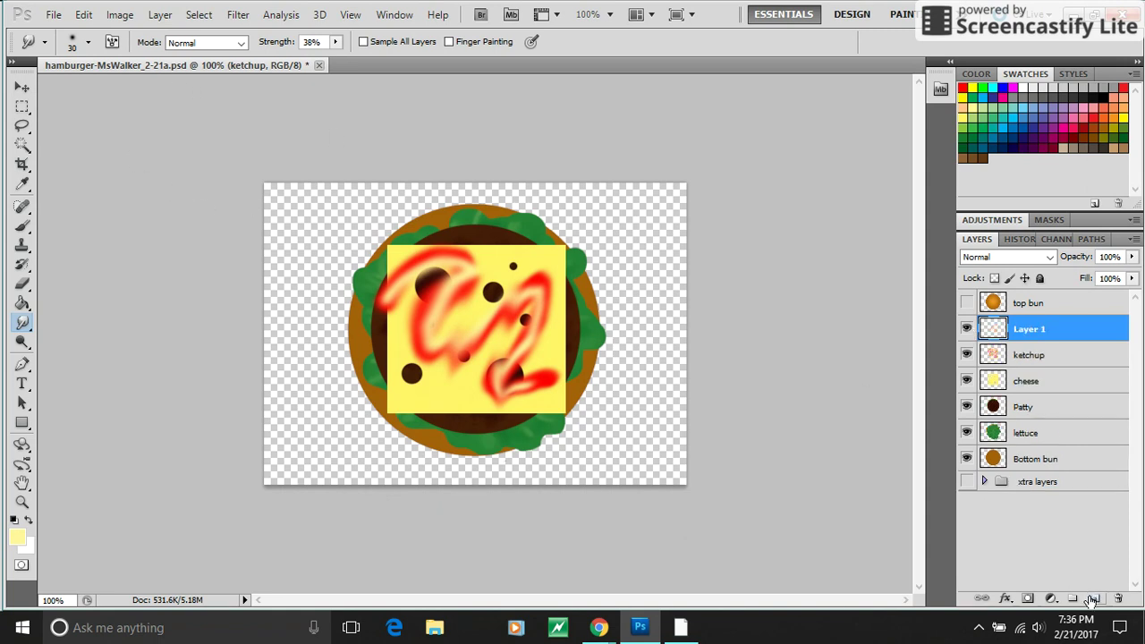
{"action": "left_click", "coordinate": [22, 228]}
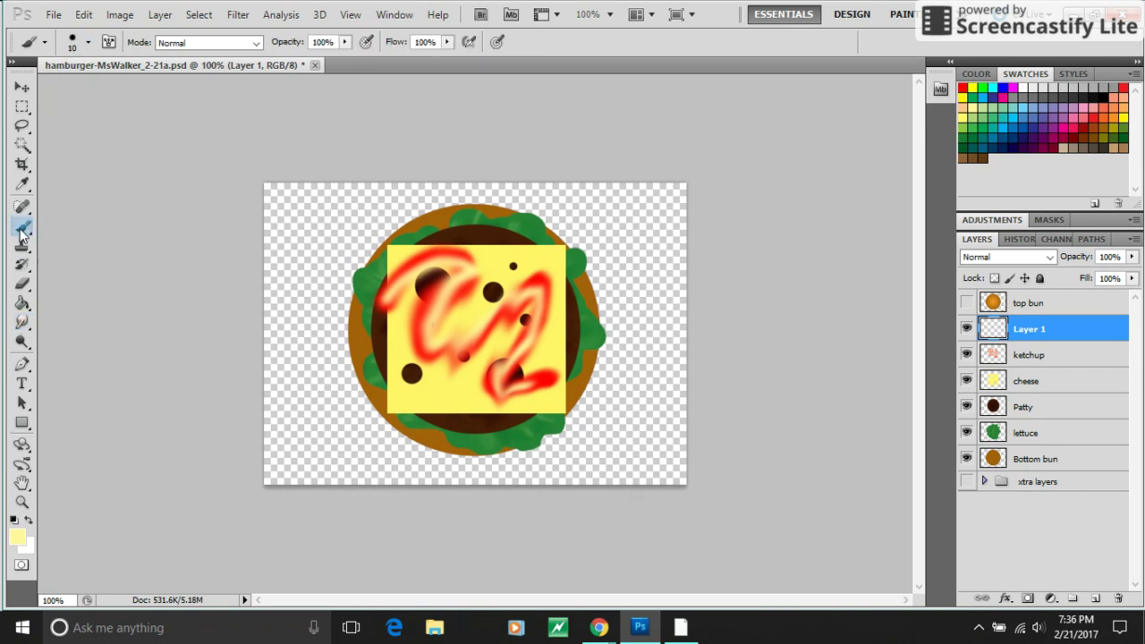
{"action": "left_click", "coordinate": [89, 43]}
{"action": "scroll", "coordinate": [185, 213], "scroll_direction": "down", "scroll_amount": 4}
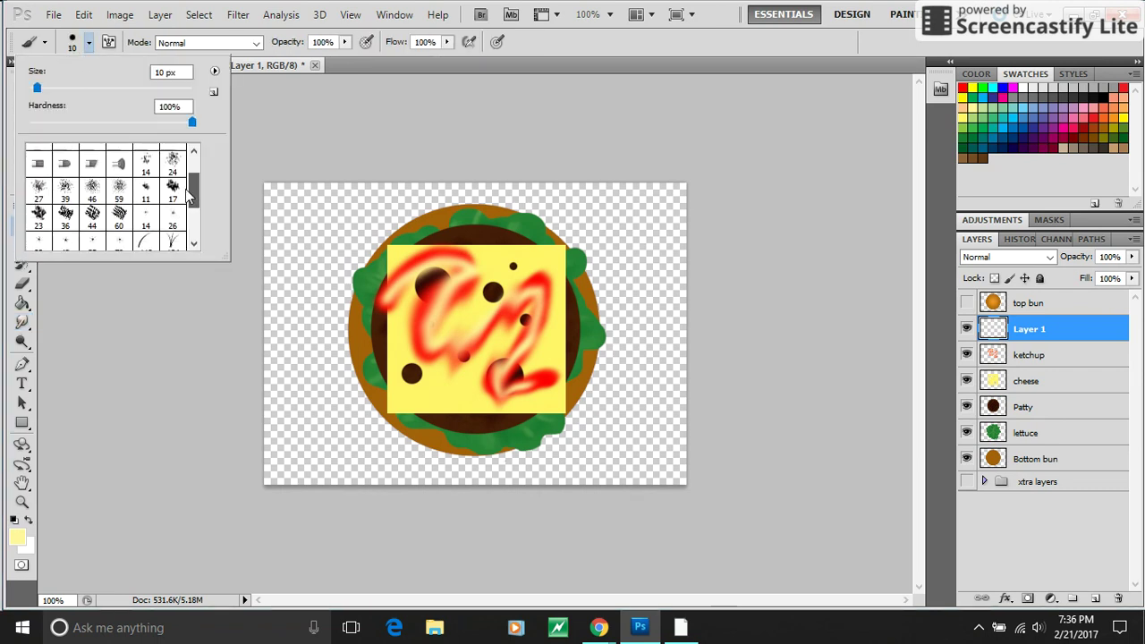
{"action": "scroll", "coordinate": [185, 213], "scroll_direction": "down", "scroll_amount": 1}
{"action": "left_click", "coordinate": [92, 201]}
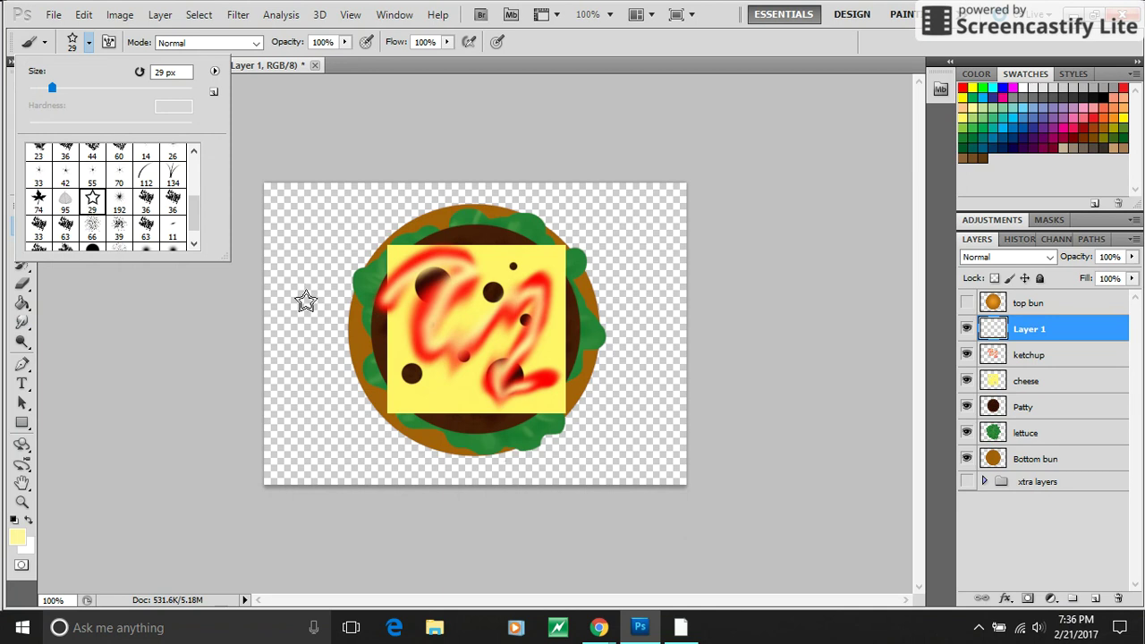
{"action": "left_click", "coordinate": [378, 324]}
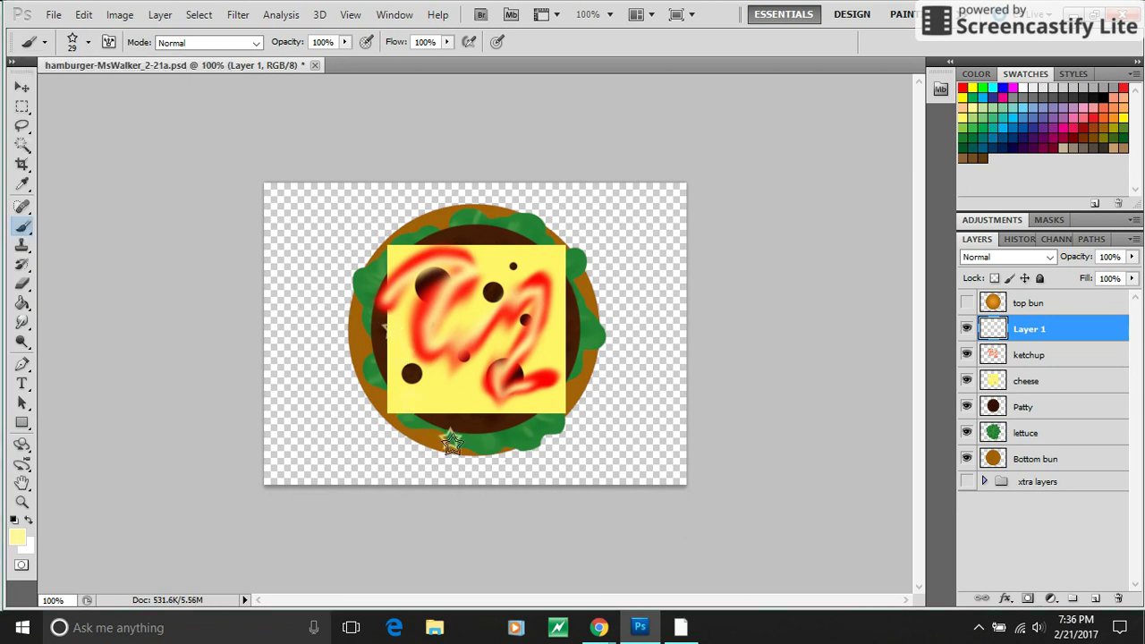
{"action": "mouse_move", "coordinate": [450, 444]}
{"action": "left_mouse_down"}
{"action": "mouse_move", "coordinate": [524, 459]}
{"action": "mouse_move", "coordinate": [566, 390]}
{"action": "mouse_move", "coordinate": [585, 325]}
{"action": "mouse_move", "coordinate": [550, 251]}
{"action": "mouse_move", "coordinate": [477, 216]}
{"action": "mouse_move", "coordinate": [363, 269]}
{"action": "mouse_move", "coordinate": [357, 380]}
{"action": "mouse_move", "coordinate": [395, 431]}
{"action": "left_mouse_up"}
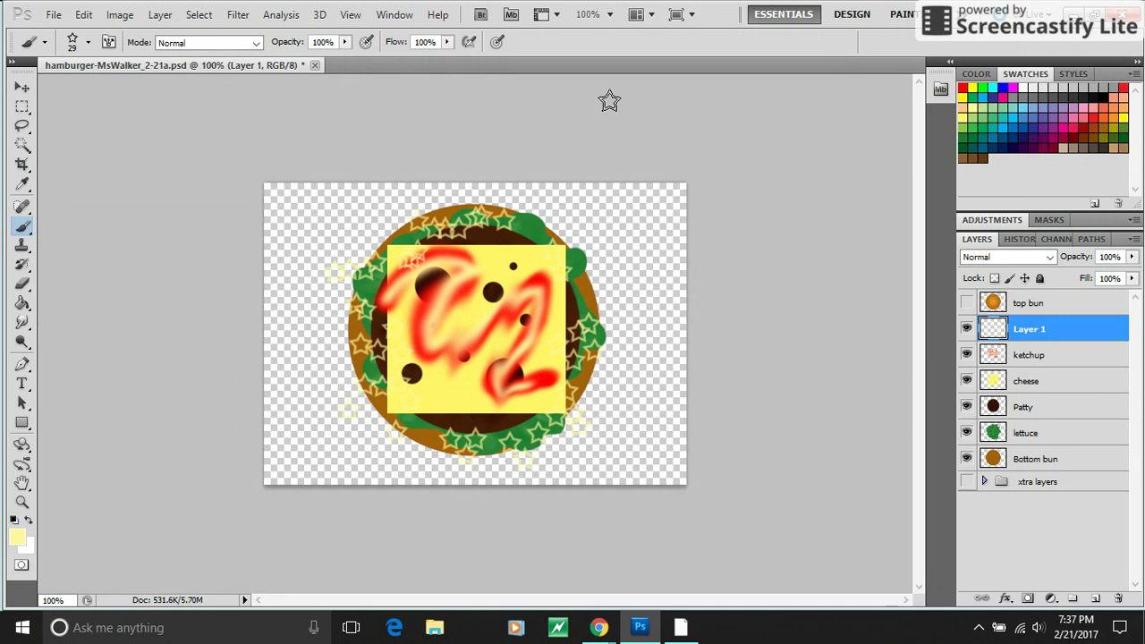
- Zoom in to inspect the stars, then set the view magnification to 150%
{"action": "key", "text": "ctrl+plus"}
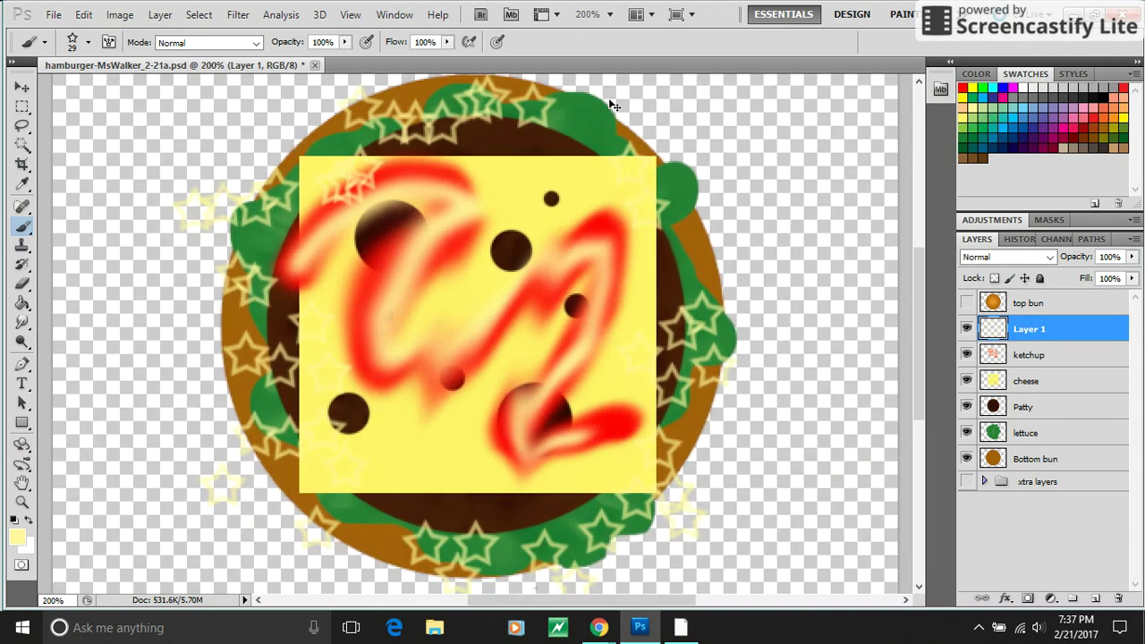
{"action": "key", "text": "ctrl+minus"}
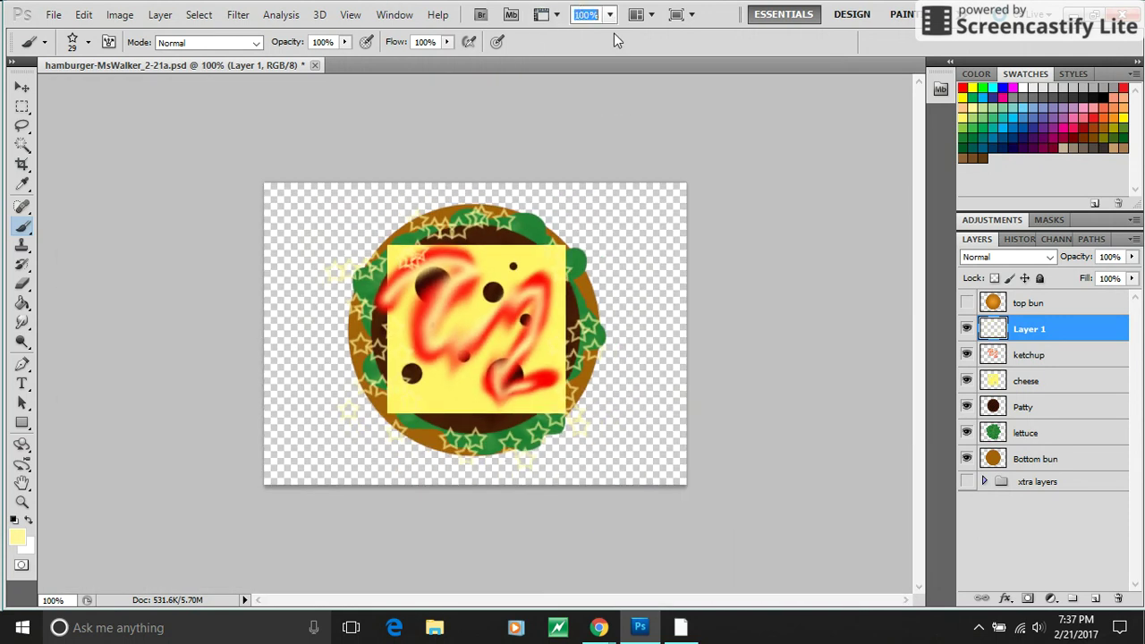
{"action": "type", "text": "150"}
{"action": "key", "text": "Return"}
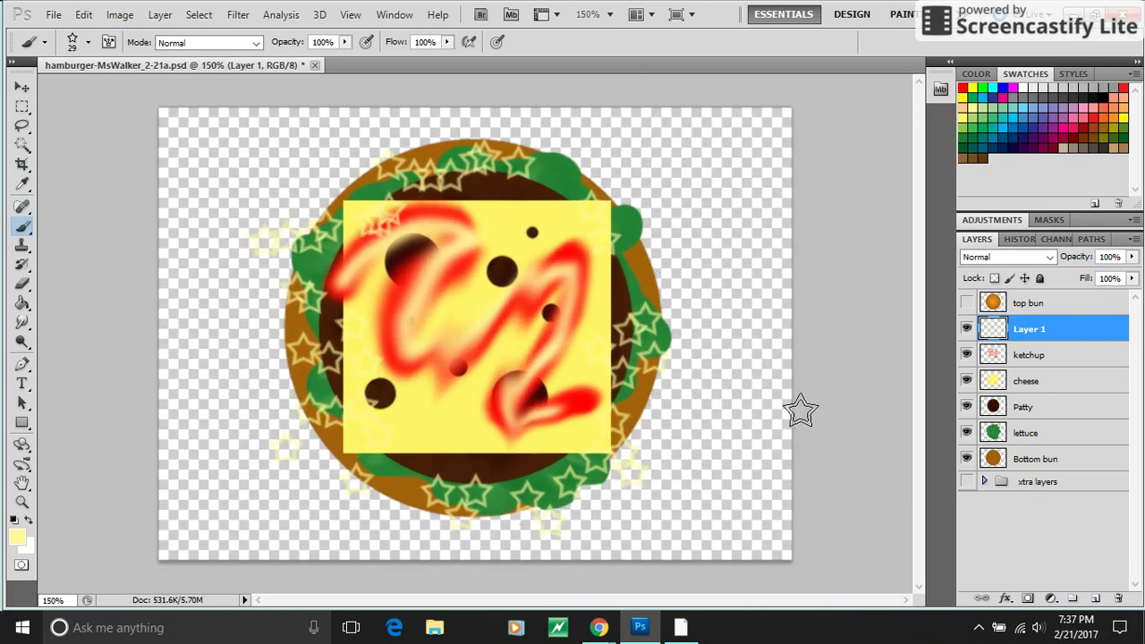
- Show the top bun over the fillings and make it the active layer
{"action": "left_click", "coordinate": [966, 304]}
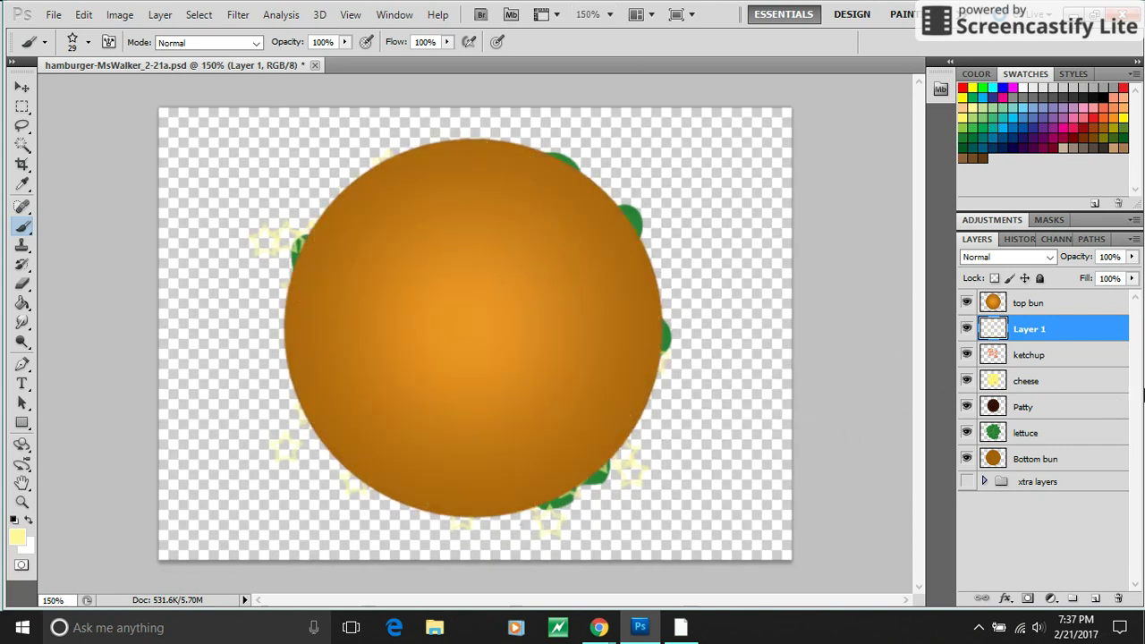
{"action": "left_click", "coordinate": [1038, 304]}
{"action": "left_click", "coordinate": [507, 236]}
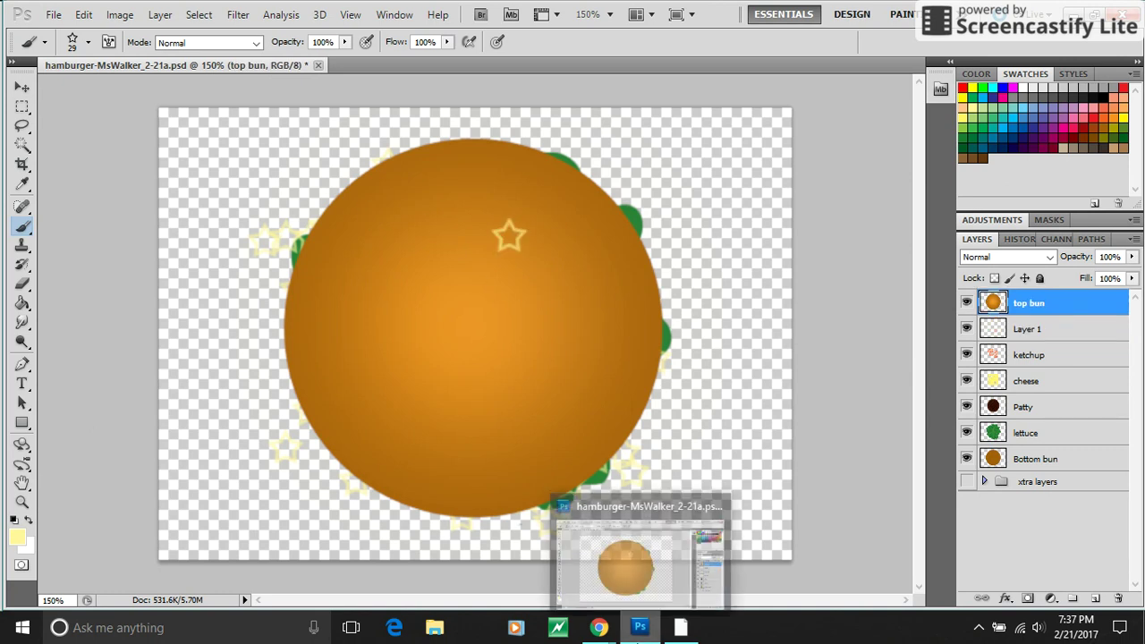